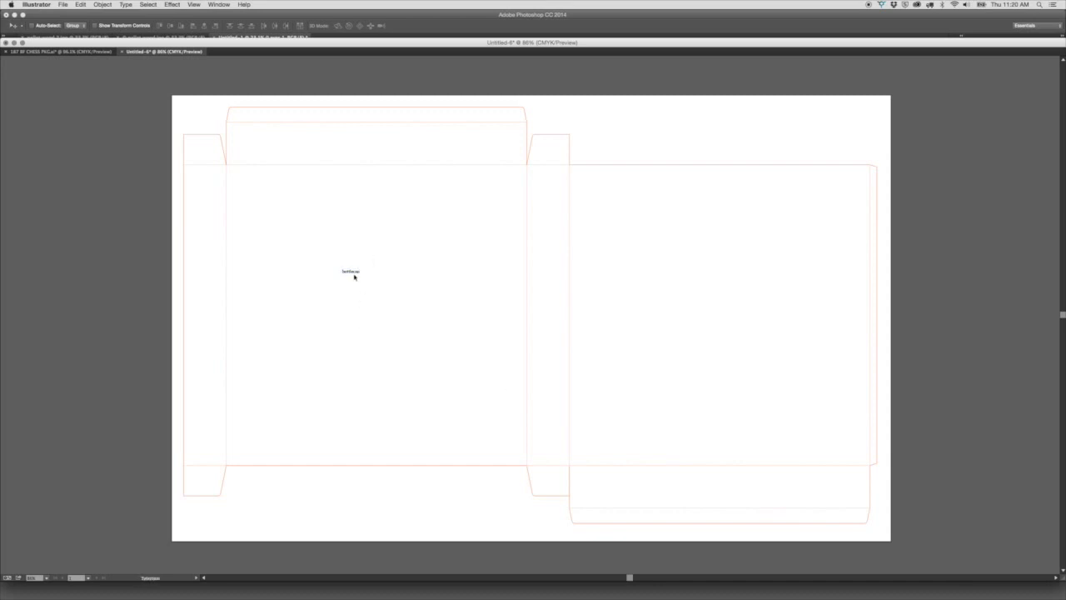
Step: Scale the tiny "bottlecap" text up to headline size and move it higher on the large square front panel of the box
{"action": "key", "text": "s"}
{"action": "left_click_drag", "start_coordinate": [361, 276], "coordinate": [419, 313]}
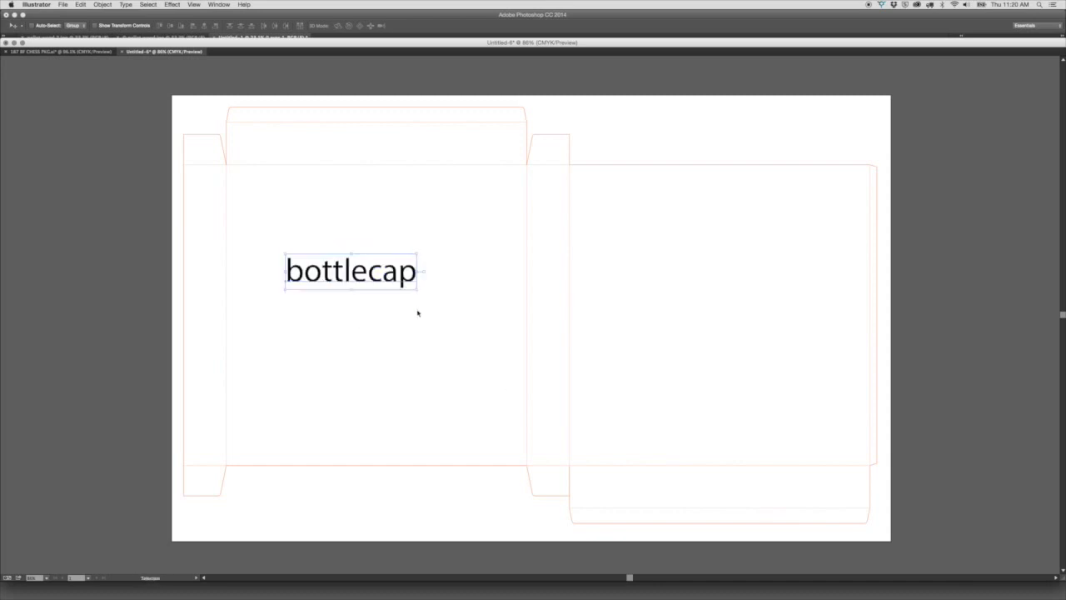
{"action": "left_click_drag", "start_coordinate": [352, 259], "coordinate": [372, 229]}
Step: Insert a space in "bottlecap" so the title line reads "bottle cap"
{"action": "key", "text": "t"}
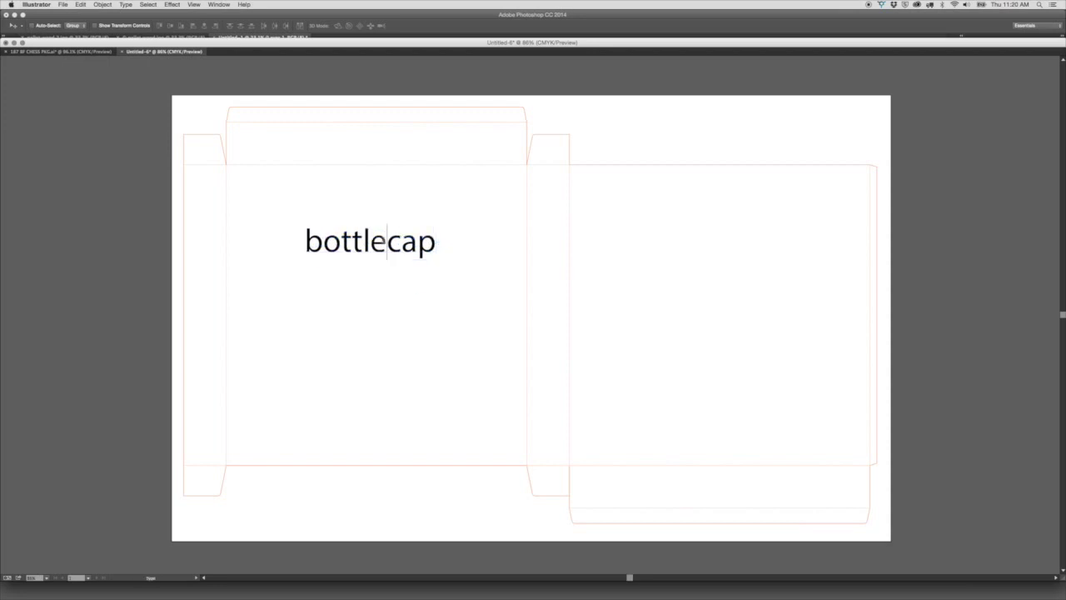
{"action": "left_click", "coordinate": [394, 242]}
{"action": "key", "text": "Escape"}
{"action": "left_click", "coordinate": [362, 353]}
Step: Duplicate the "bottle cap" line directly below itself and change the copy's text to "checkers"
{"action": "left_click_drag", "start_coordinate": [367, 259], "coordinate": [367, 277]}
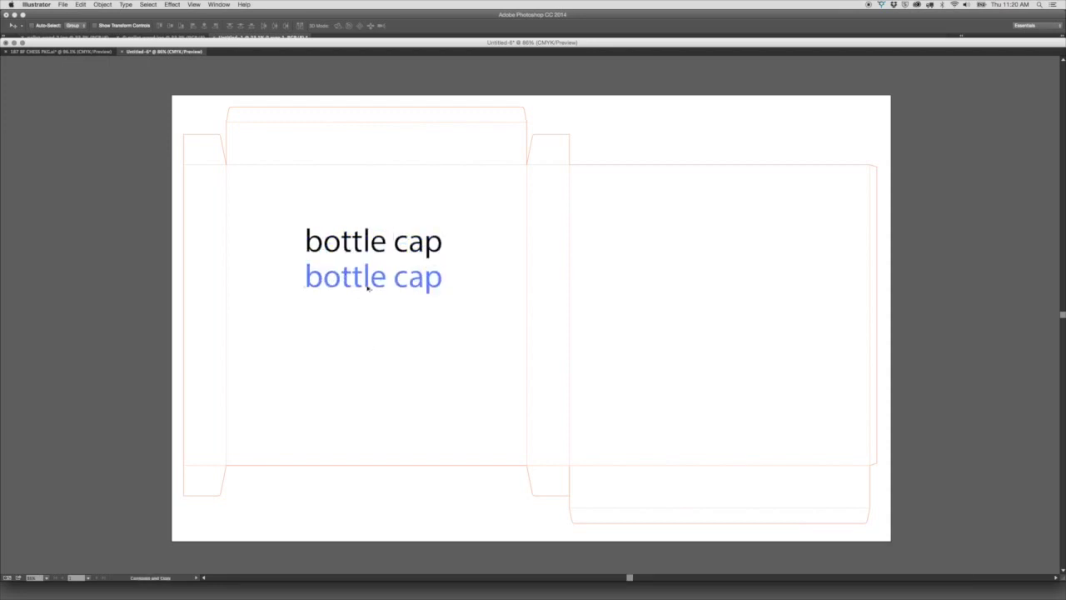
{"action": "double_click", "coordinate": [367, 277]}
{"action": "key", "text": "super+a"}
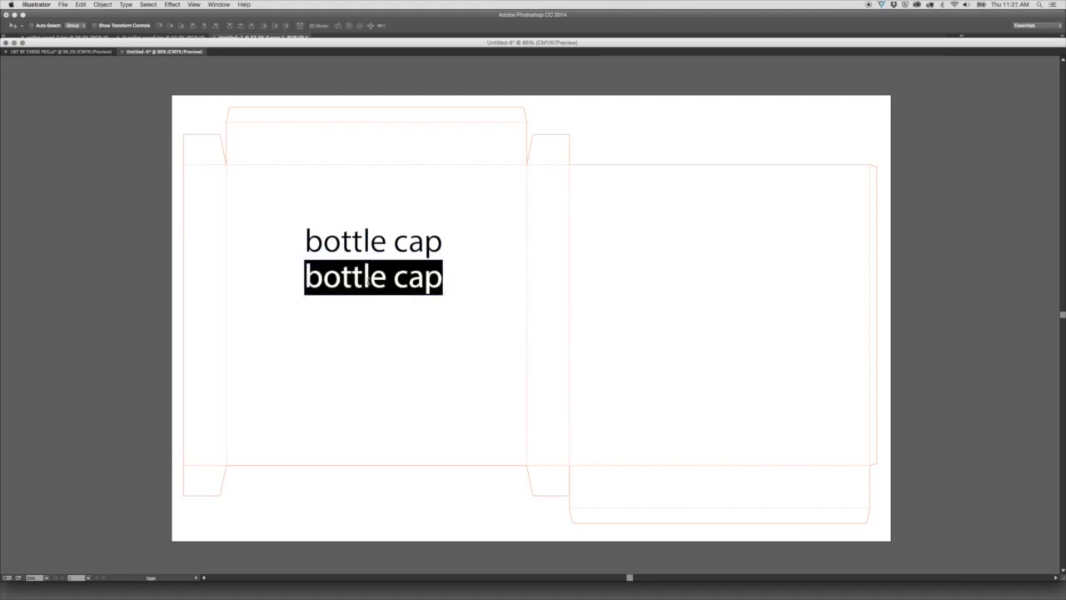
{"action": "type", "text": "checkers"}
{"action": "key", "text": "Escape"}
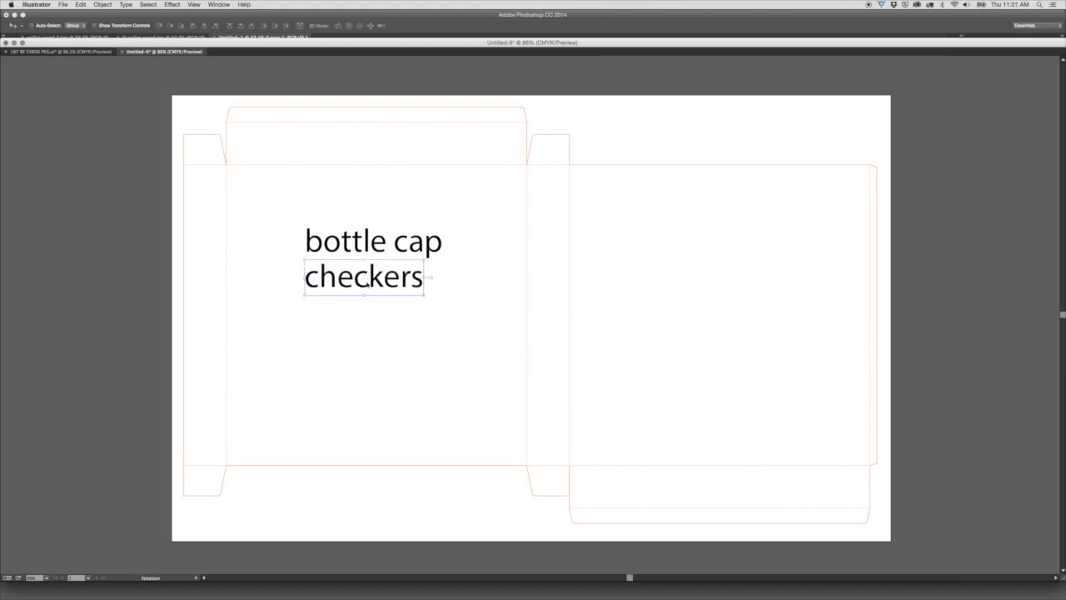
{"action": "left_click", "coordinate": [418, 372]}
Step: Create a second layer beneath the dieline layer and move both title lines onto it
{"action": "key", "text": "Tab"}
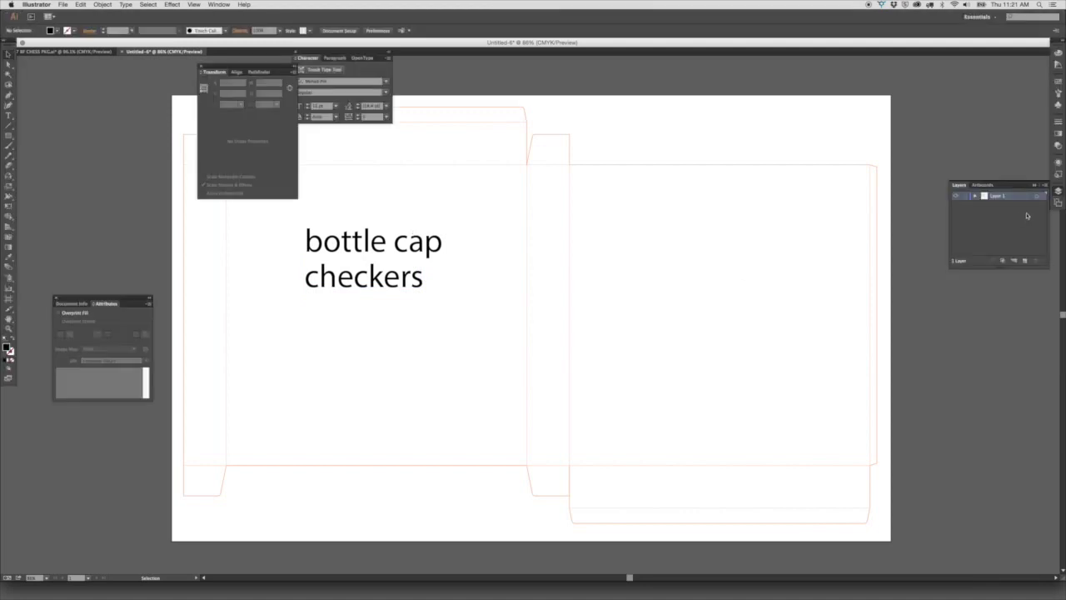
{"action": "left_click", "coordinate": [1025, 261]}
{"action": "left_click", "coordinate": [397, 283]}
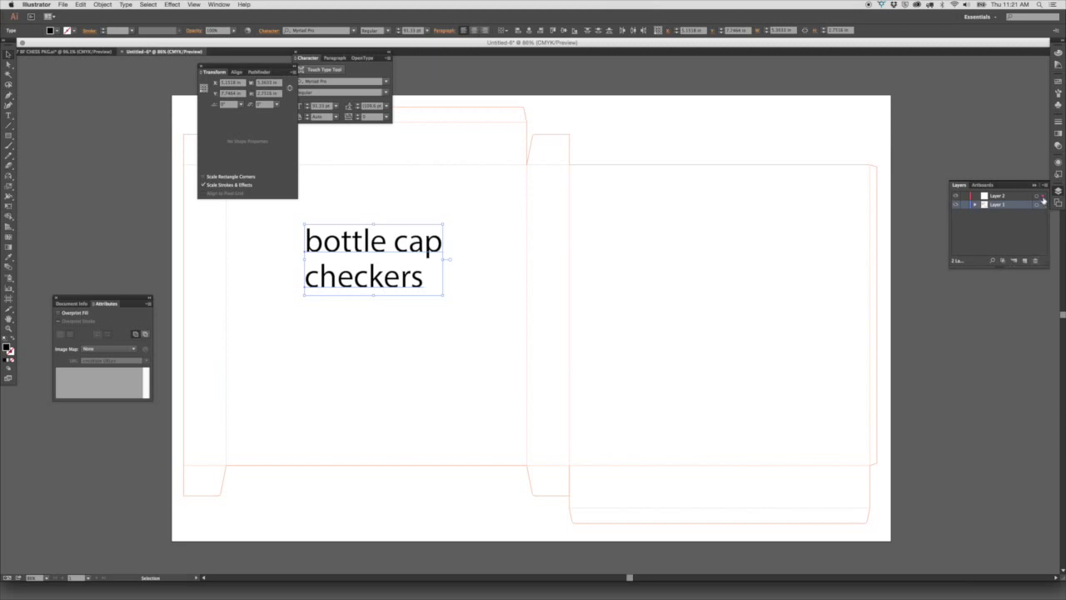
{"action": "left_click_drag", "start_coordinate": [1043, 203], "coordinate": [1043, 194]}
{"action": "left_click", "coordinate": [369, 324]}
Step: Select both title lines and set them in the Stencil font
{"action": "key", "text": "a"}
{"action": "left_click_drag", "start_coordinate": [281, 229], "coordinate": [432, 305]}
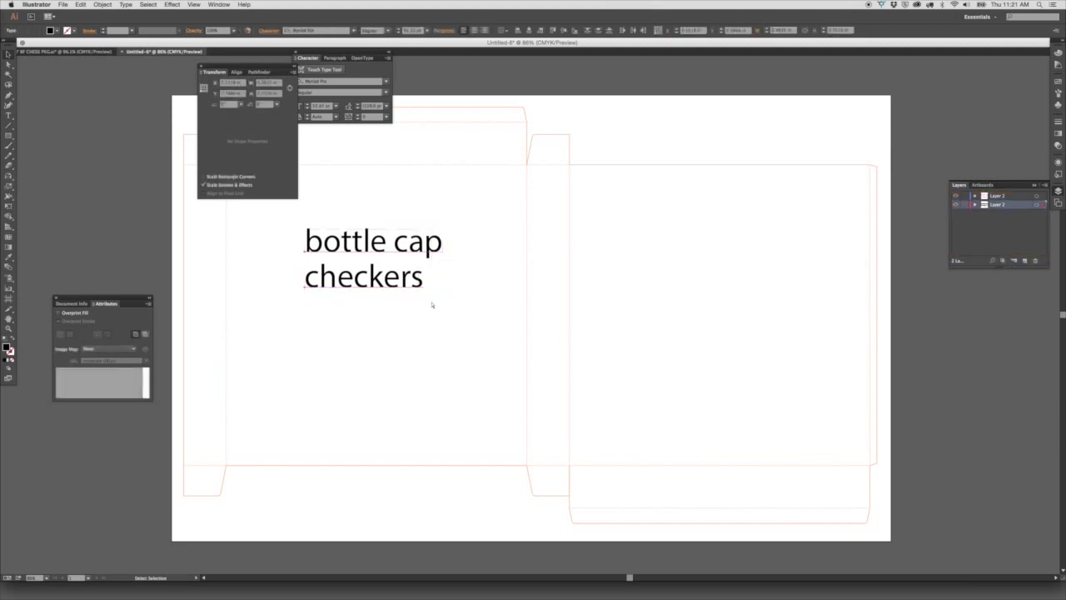
{"action": "key", "text": "v"}
{"action": "key", "text": "a"}
{"action": "key", "text": "v"}
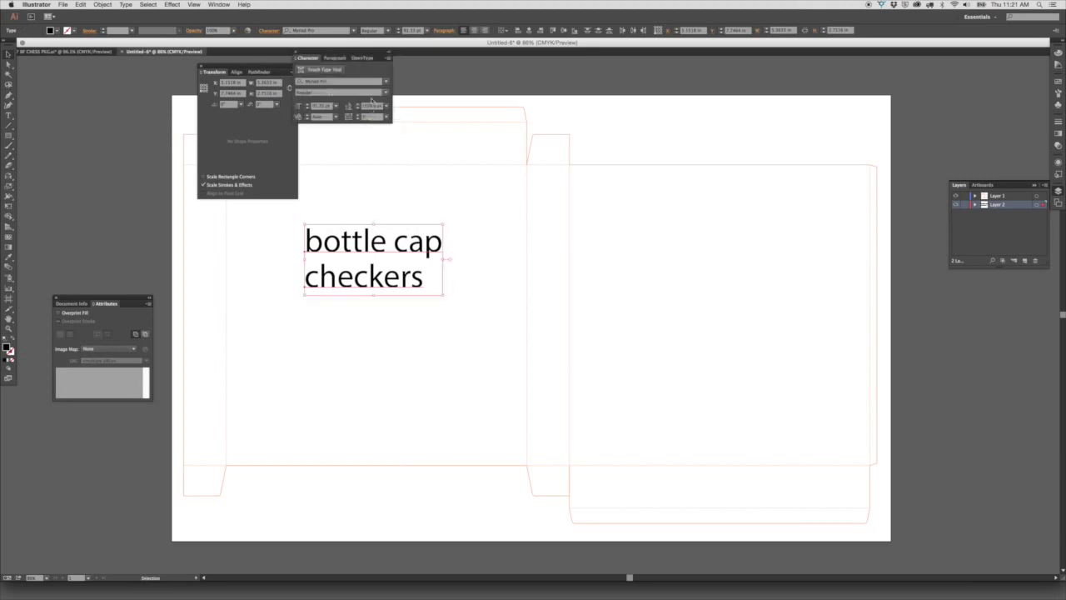
{"action": "left_click", "coordinate": [385, 82]}
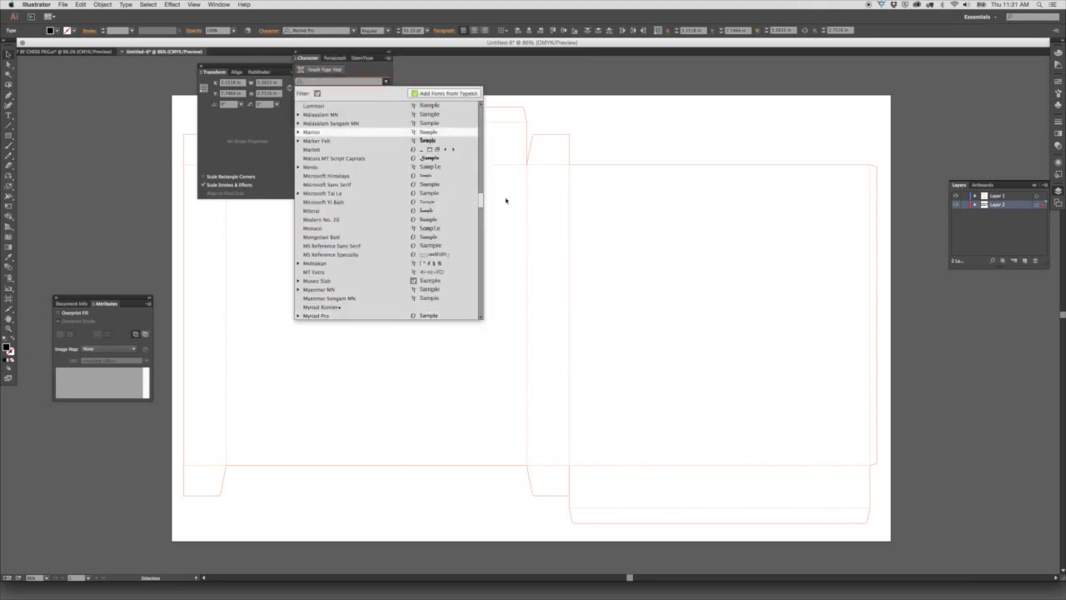
{"action": "left_click_drag", "start_coordinate": [480, 202], "coordinate": [484, 234]}
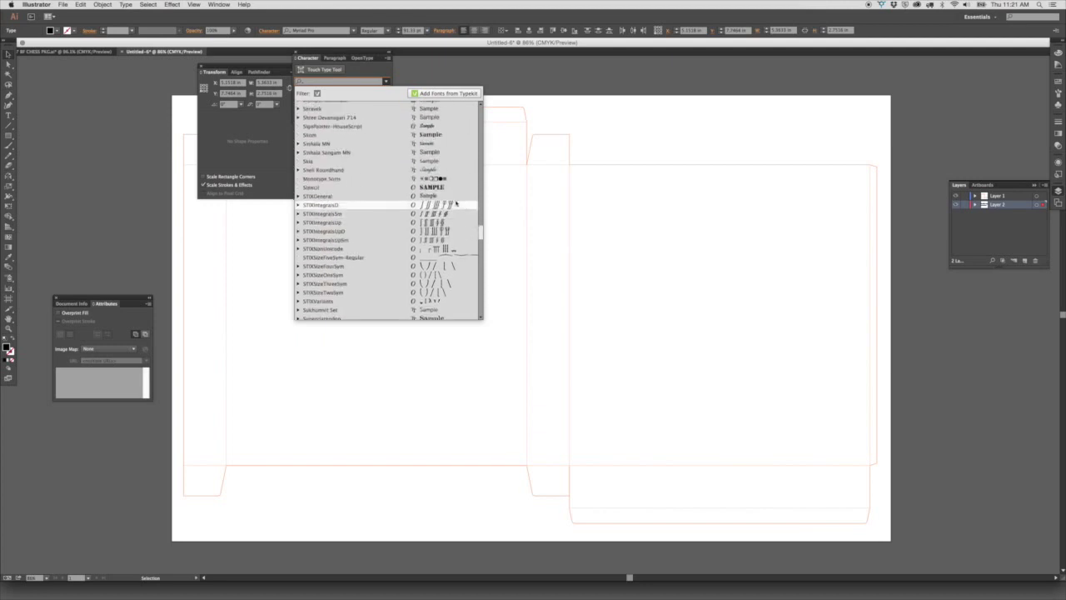
{"action": "left_click", "coordinate": [432, 188]}
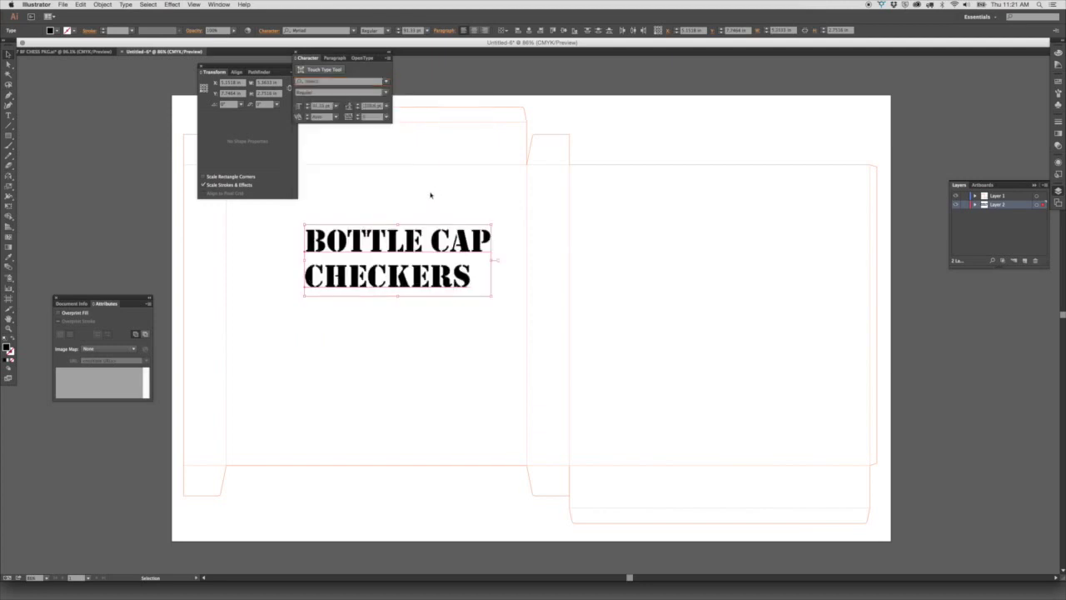
{"action": "left_click", "coordinate": [385, 81]}
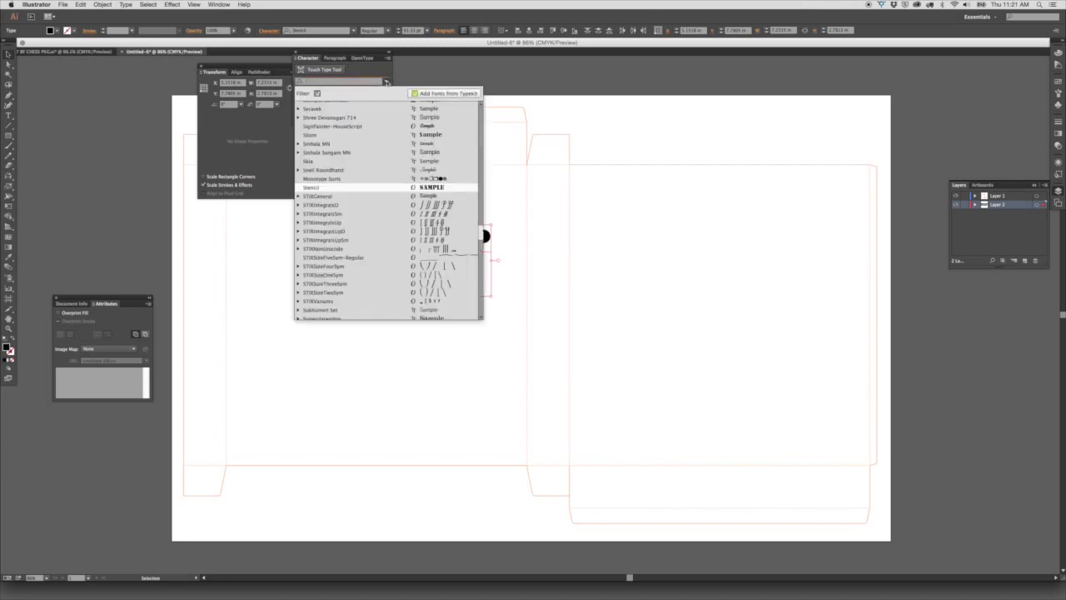
{"action": "scroll", "coordinate": [484, 237], "scroll_direction": "down", "scroll_amount": 8}
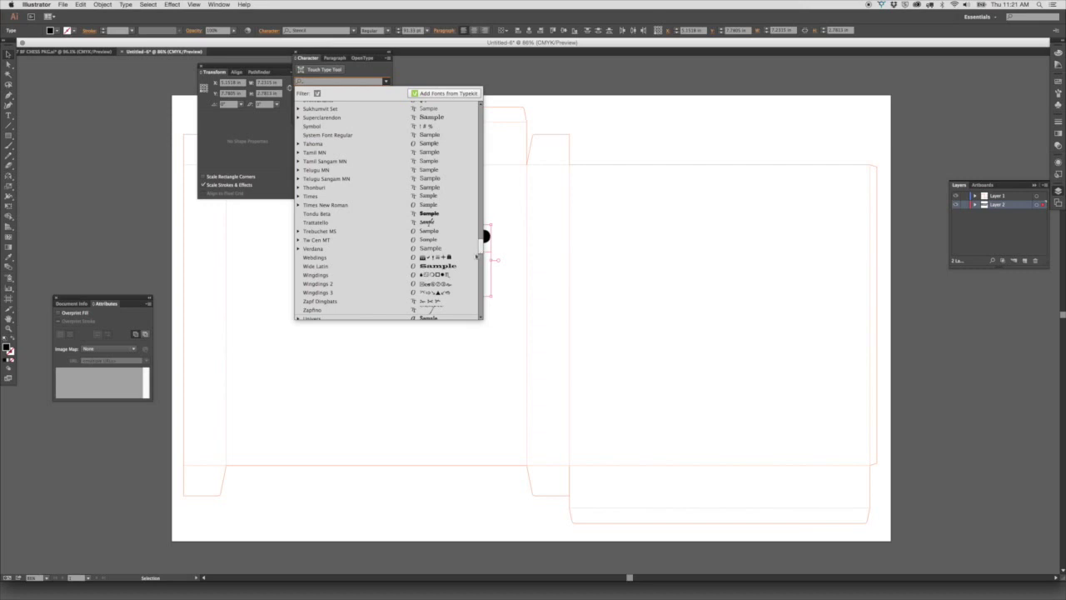
{"action": "left_click", "coordinate": [421, 330]}
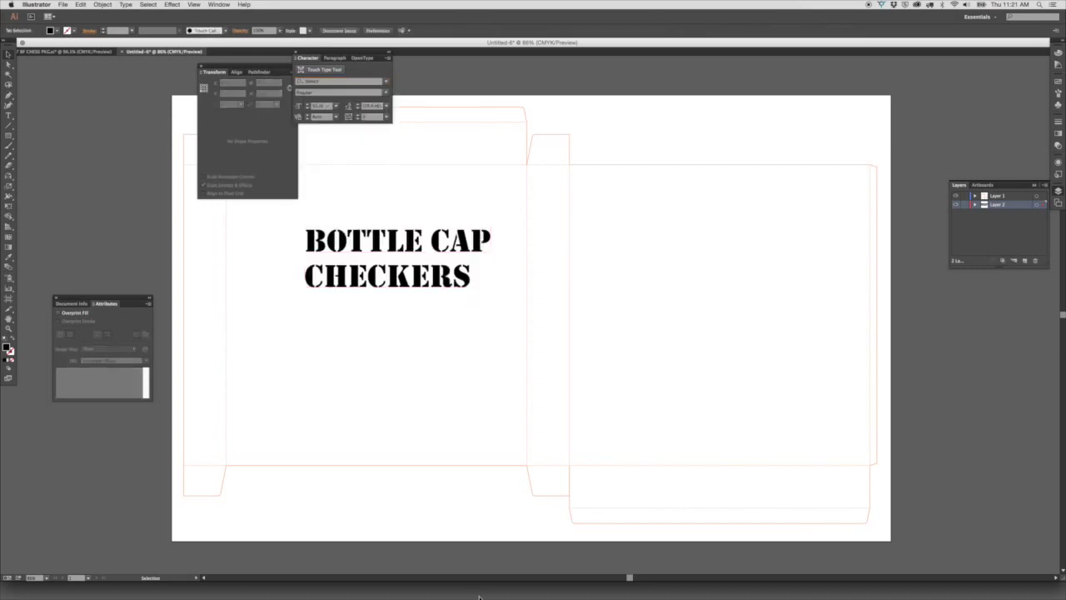
Step: Switch to FontAgent Pro and preview the fonts in the American Poster Fonts of WWII set, enlarging the preview area
{"action": "key", "text": "super+Tab"}
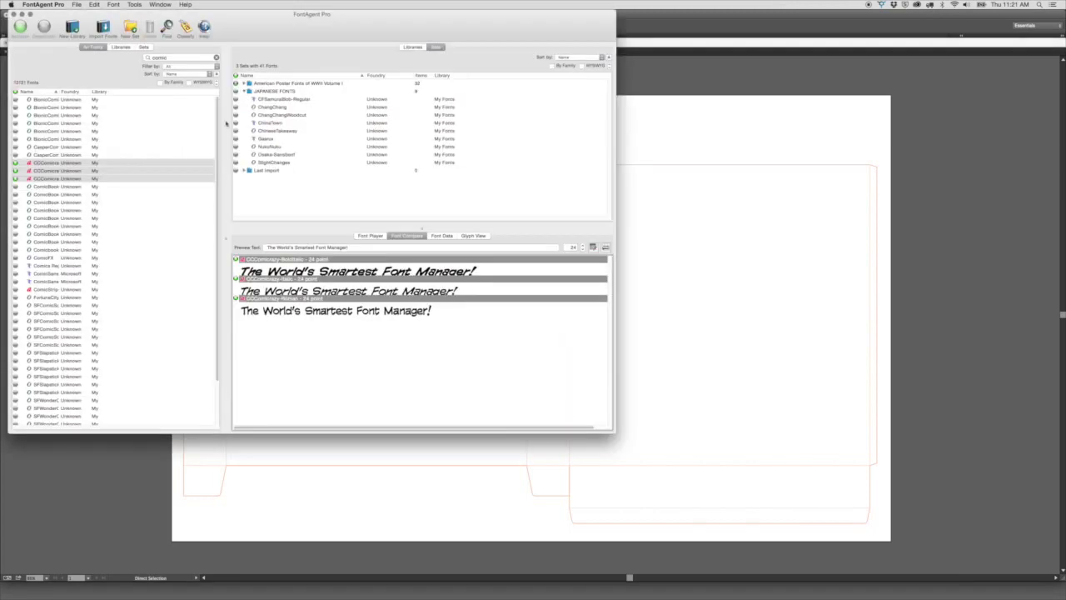
{"action": "left_click", "coordinate": [143, 47]}
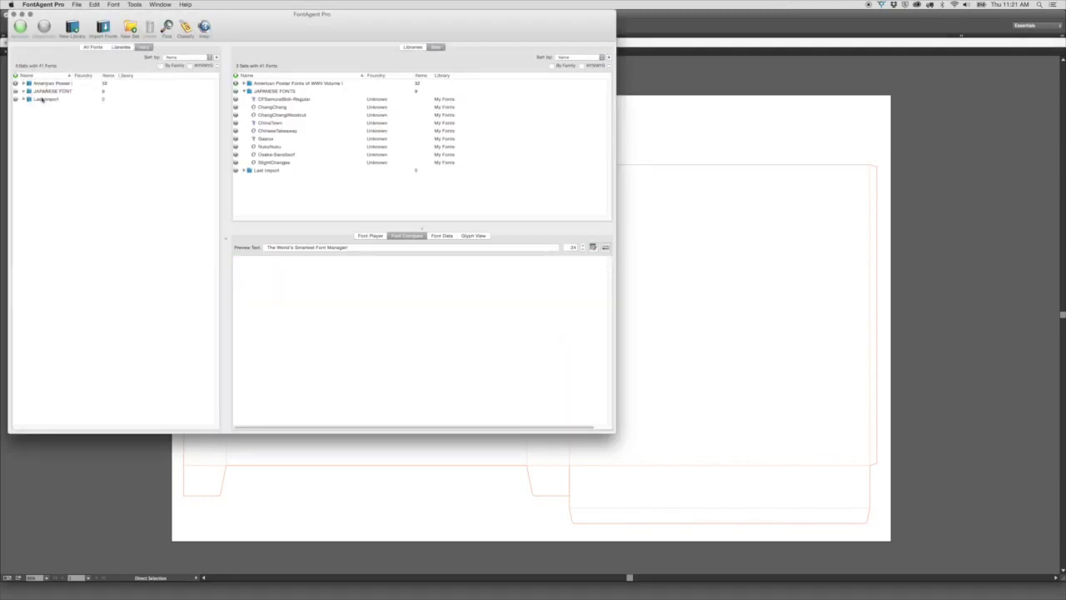
{"action": "left_click", "coordinate": [46, 84]}
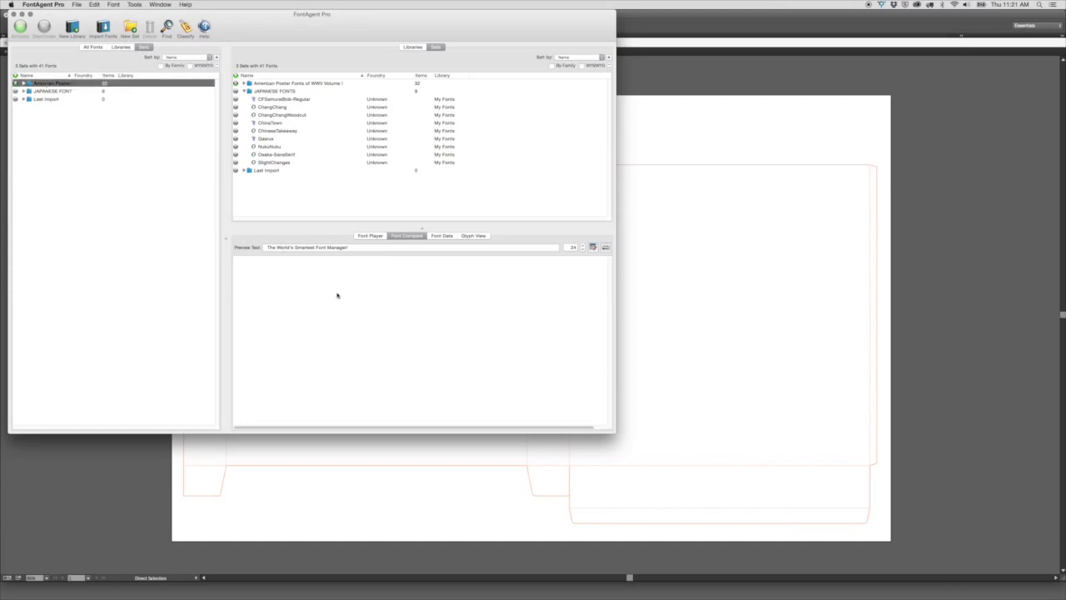
{"action": "left_click_drag", "start_coordinate": [422, 228], "coordinate": [423, 177]}
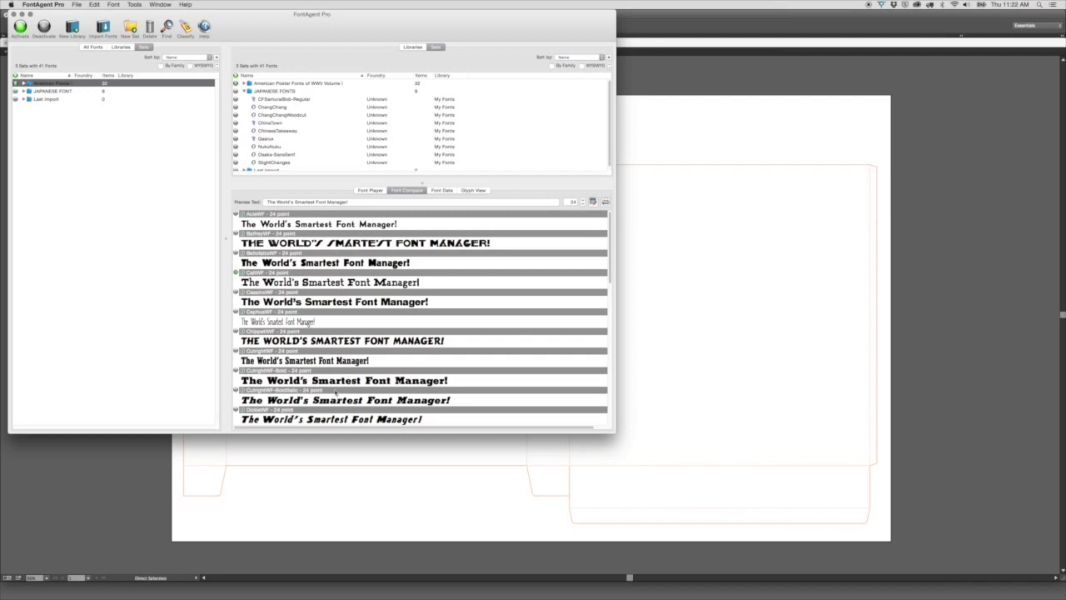
{"action": "scroll", "coordinate": [336, 391], "scroll_direction": "down", "scroll_amount": 3}
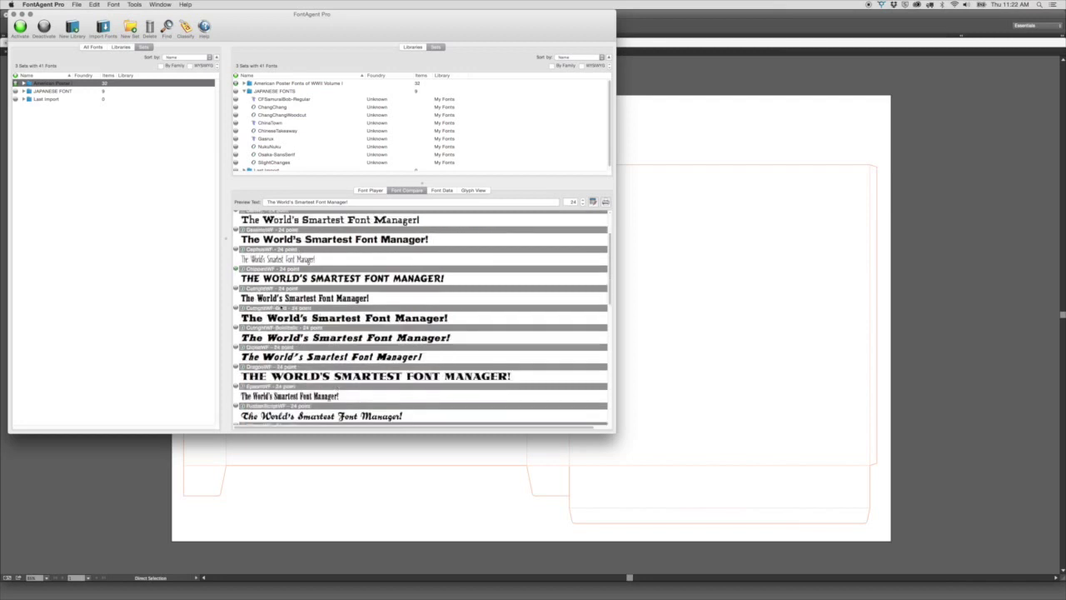
{"action": "left_click", "coordinate": [872, 379]}
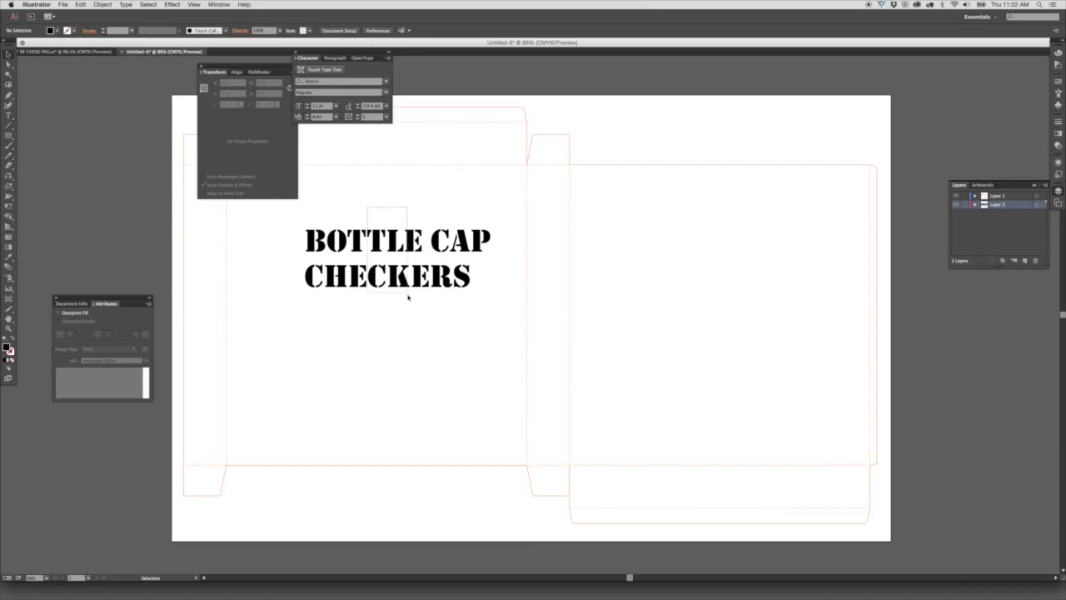
{"action": "left_click", "coordinate": [400, 245]}
{"action": "left_click", "coordinate": [322, 81]}
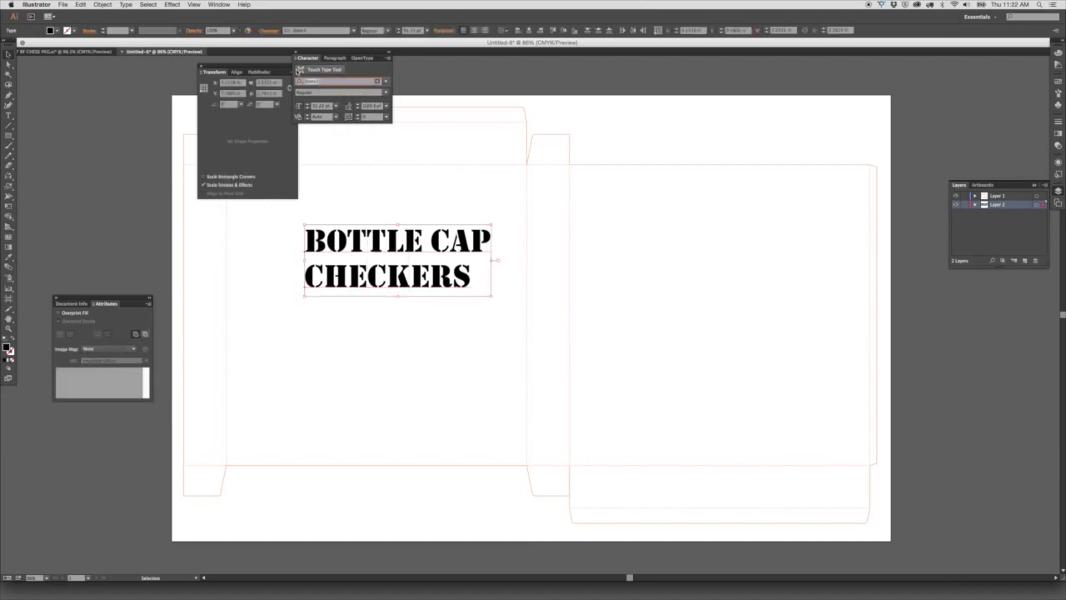
{"action": "type", "text": "str"}
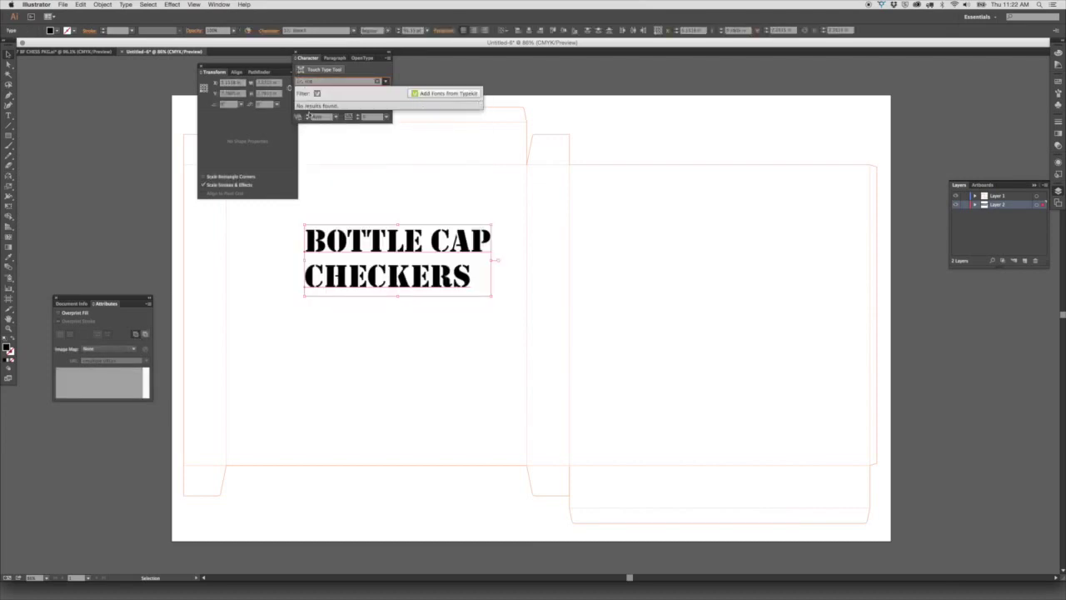
{"action": "left_click", "coordinate": [338, 148]}
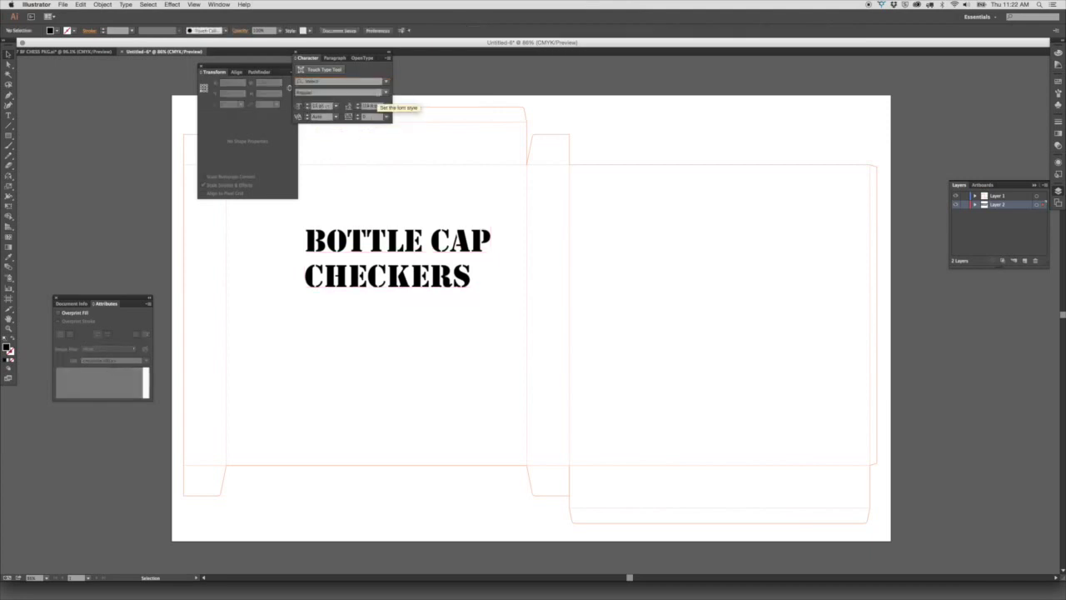
Step: Switch to FontAgent Pro, activate the CutrightWF-Bold and CutrightWF fonts, and return to Illustrator
{"action": "key", "text": "super+Tab"}
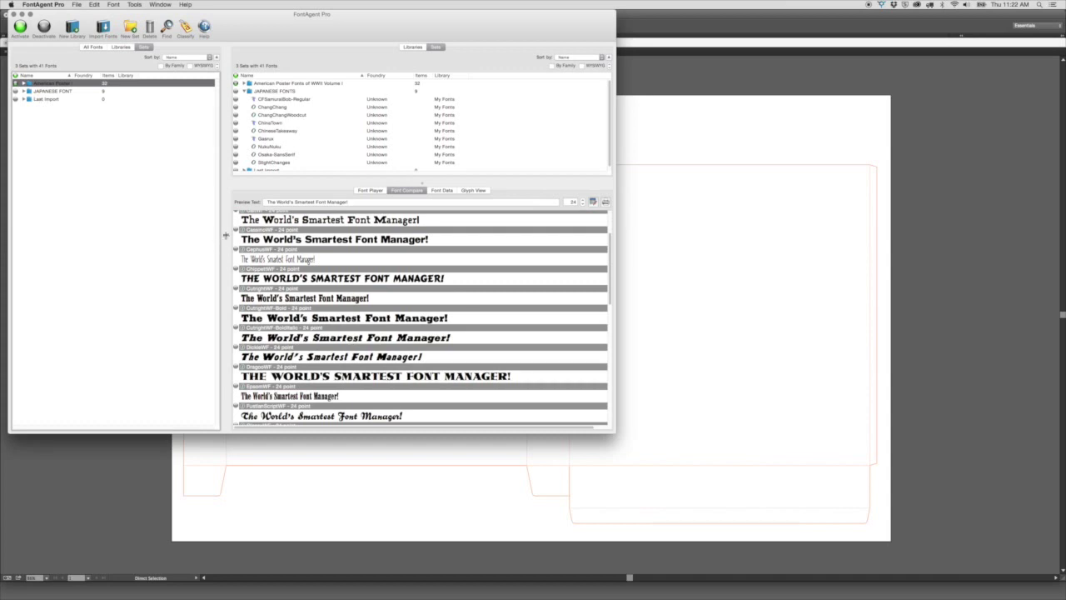
{"action": "left_click", "coordinate": [243, 315]}
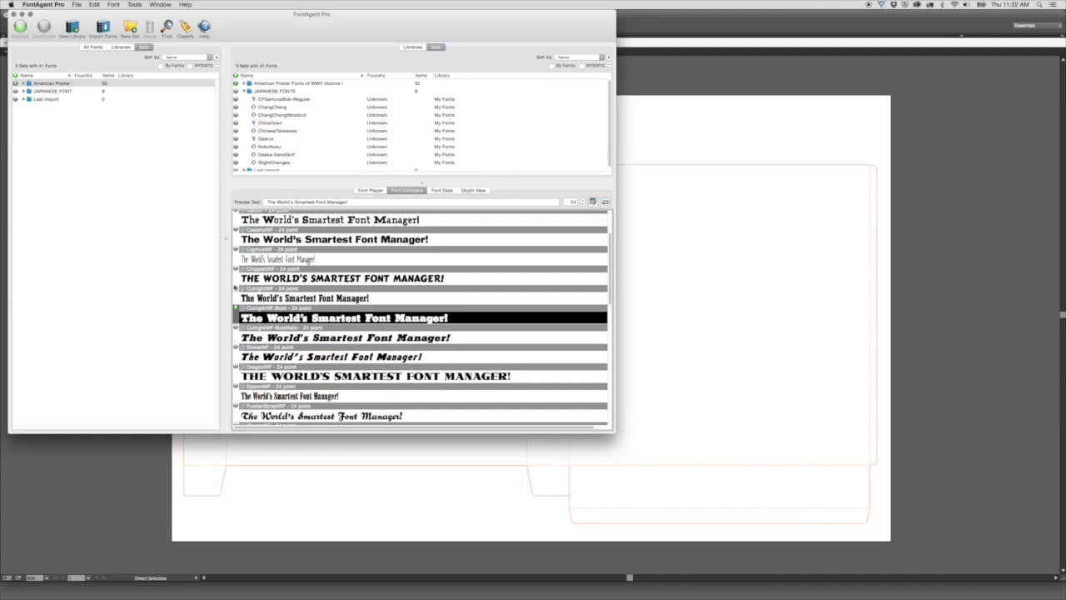
{"action": "left_click", "coordinate": [237, 288]}
{"action": "left_click", "coordinate": [720, 359]}
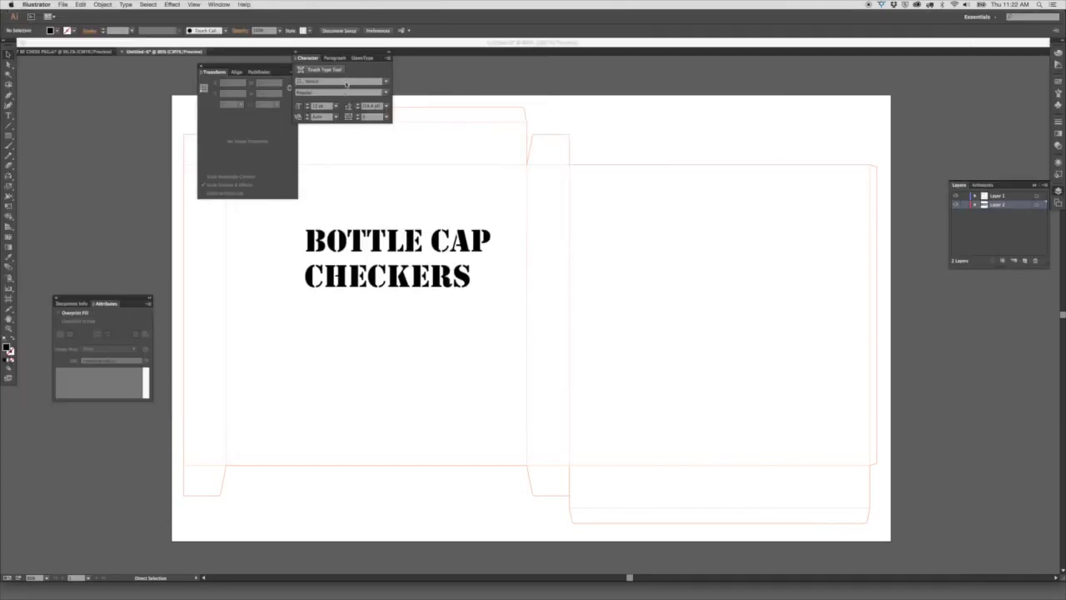
{"action": "left_click", "coordinate": [386, 81]}
{"action": "type", "text": "cut"}
{"action": "key", "text": "Up"}
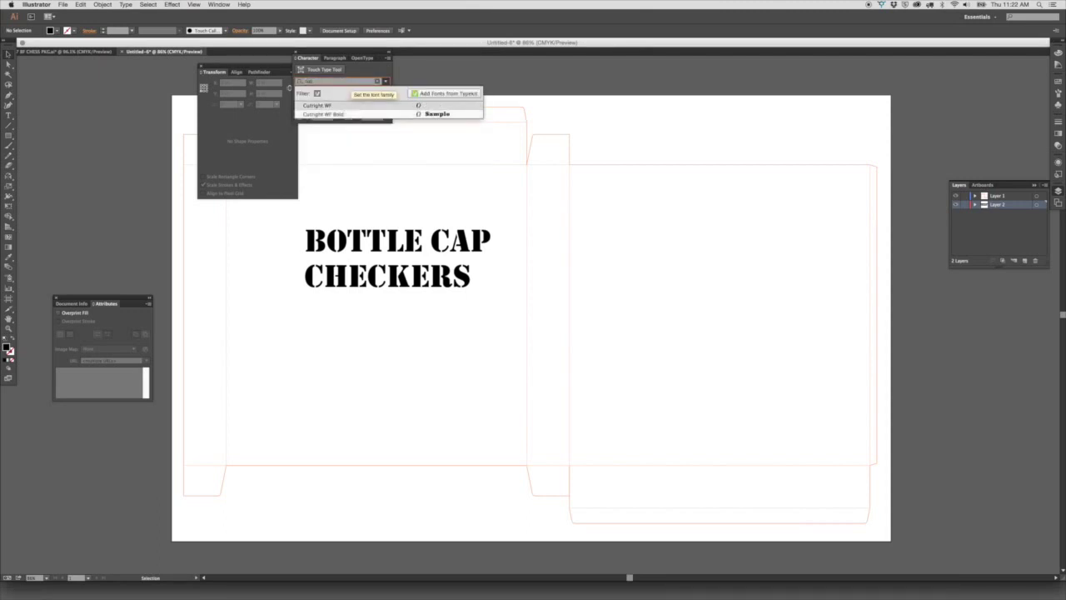
{"action": "key", "text": "Return"}
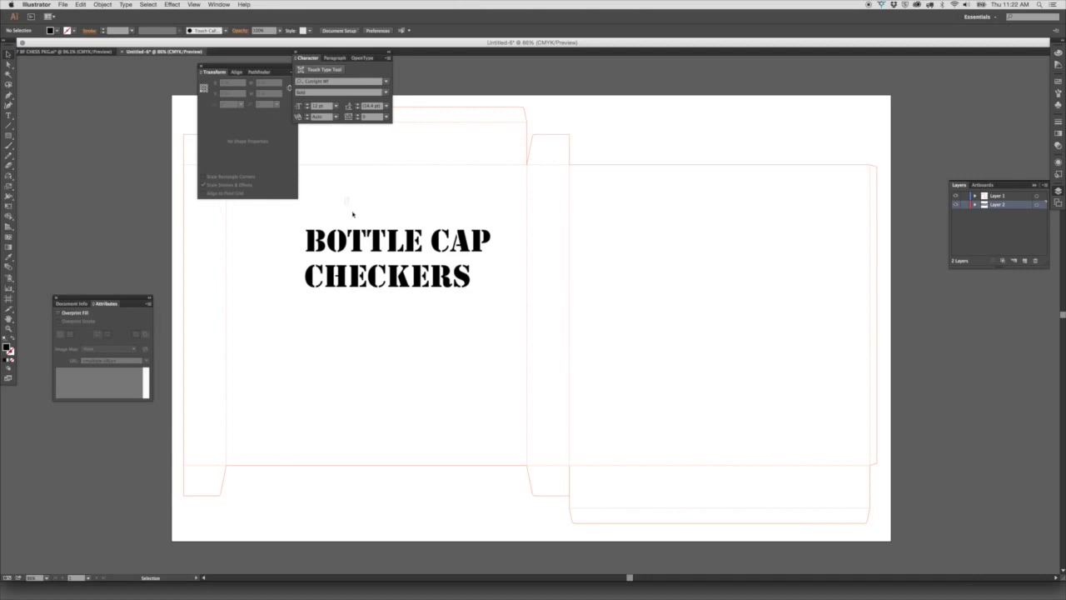
{"action": "left_click", "coordinate": [396, 165]}
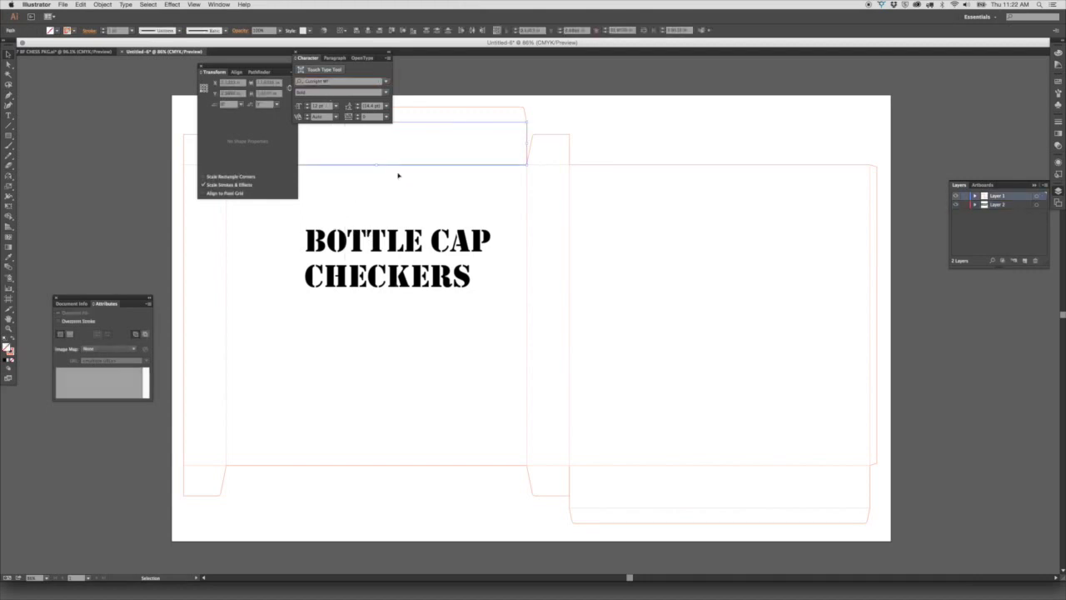
{"action": "left_click", "coordinate": [430, 197]}
Step: Set both title lines in the Cutright WF Regular font
{"action": "left_click", "coordinate": [471, 290]}
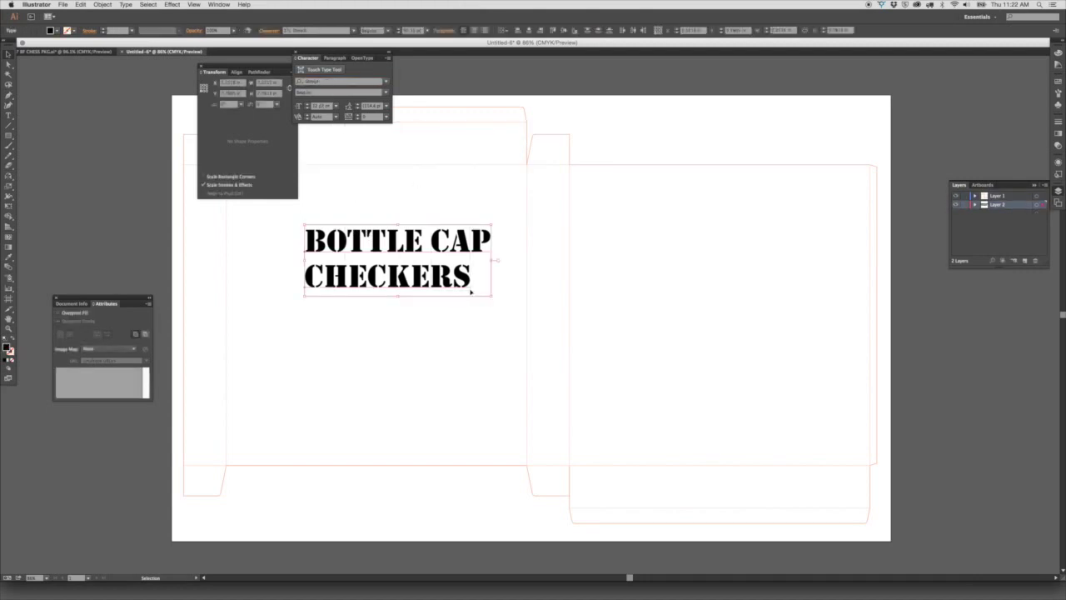
{"action": "left_click", "coordinate": [337, 81]}
{"action": "type", "text": "cut"}
{"action": "key", "text": "Return"}
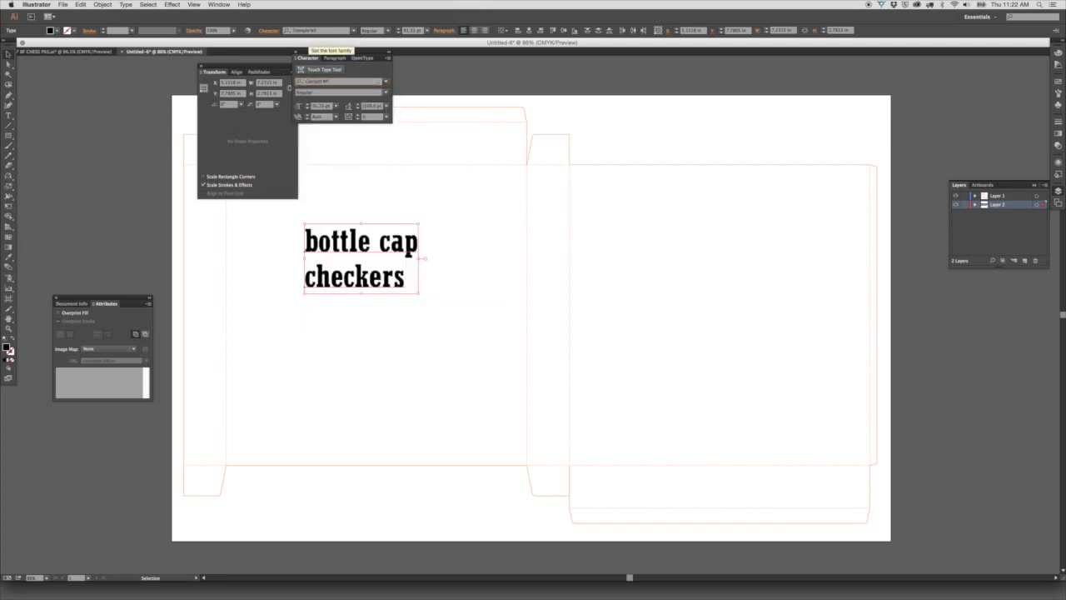
{"action": "left_click", "coordinate": [459, 295]}
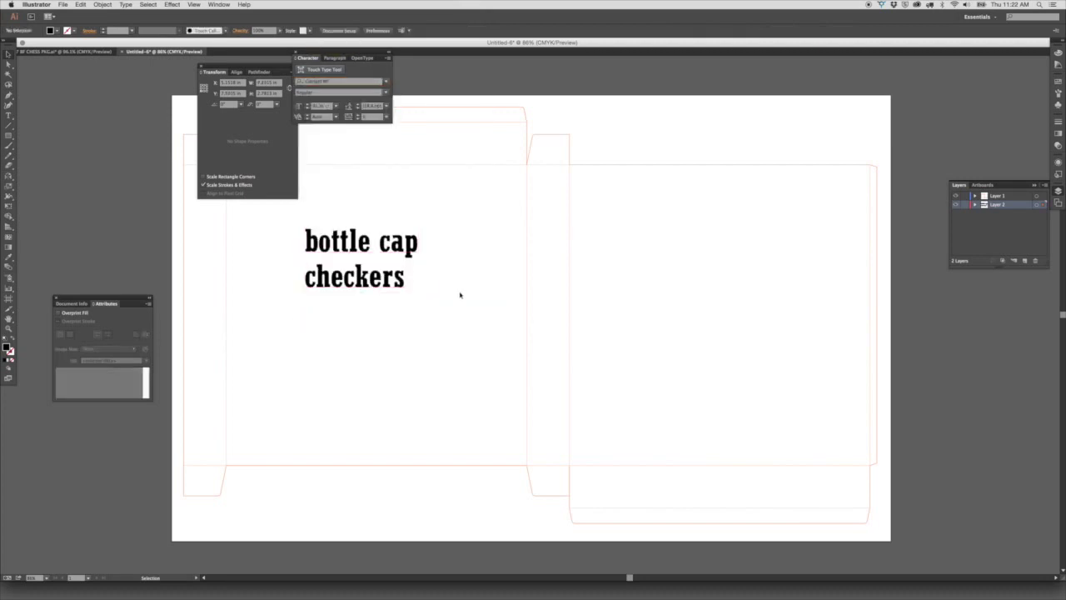
Step: Convert both lines of the bottle cap checkers title to uppercase
{"action": "left_click", "coordinate": [370, 263]}
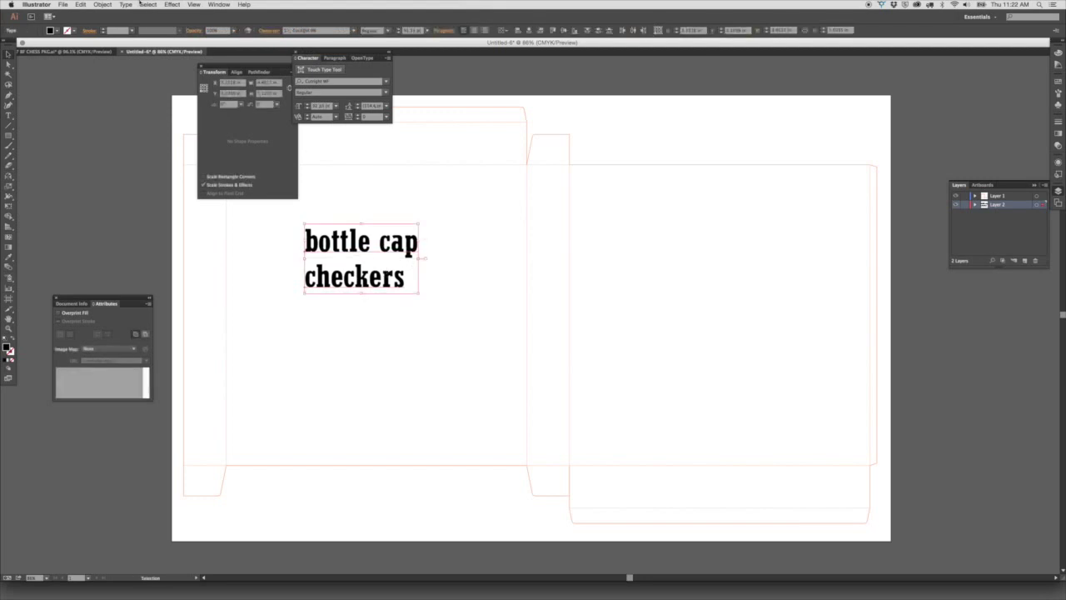
{"action": "left_click", "coordinate": [126, 4]}
{"action": "mouse_move", "coordinate": [166, 117]}
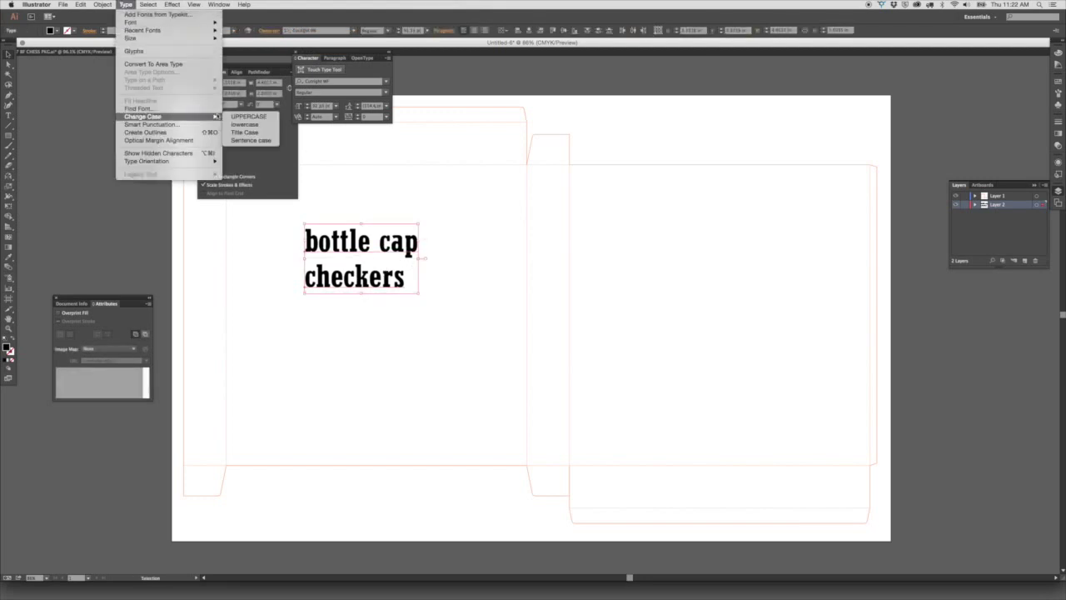
{"action": "left_click", "coordinate": [249, 115]}
Step: Enlarge the CHECKERS line until it nearly spans the front panel, centred beneath BOTTLE CAP
{"action": "left_click", "coordinate": [467, 244]}
{"action": "left_click_drag", "start_coordinate": [378, 282], "coordinate": [367, 334]}
{"action": "left_click_drag", "start_coordinate": [496, 296], "coordinate": [517, 296]}
{"action": "left_click", "coordinate": [431, 361]}
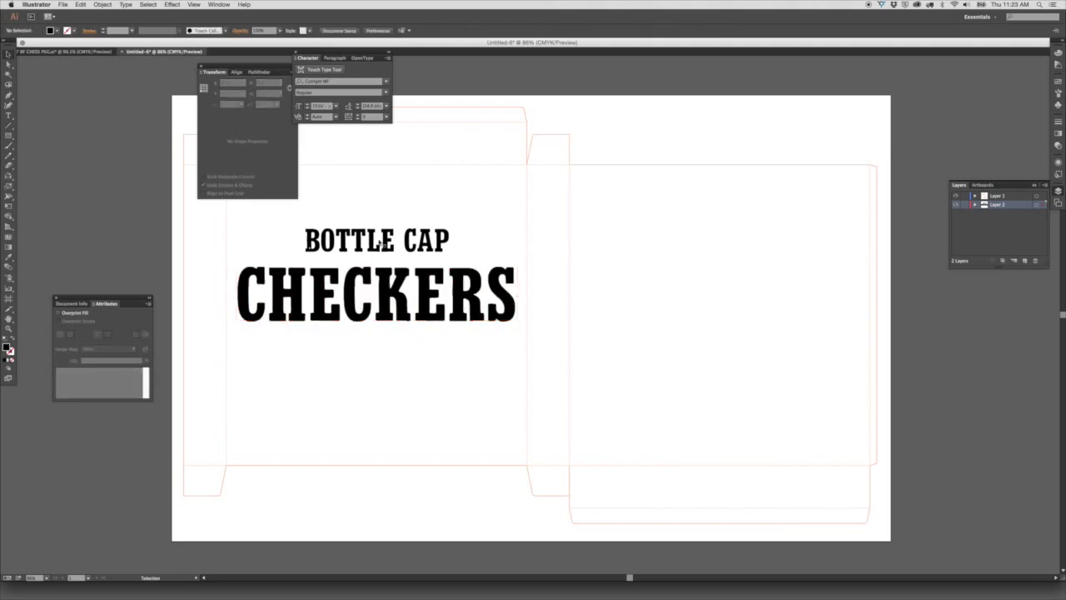
Step: Move the BOTTLE CAP line straight down so it sits closer above CHECKERS
{"action": "left_click", "coordinate": [378, 241]}
{"action": "left_click", "coordinate": [377, 241], "text": "shift"}
{"action": "left_click_drag", "start_coordinate": [373, 240], "coordinate": [373, 248]}
Step: Convert the CHECKERS text to outlines
{"action": "left_click", "coordinate": [325, 321]}
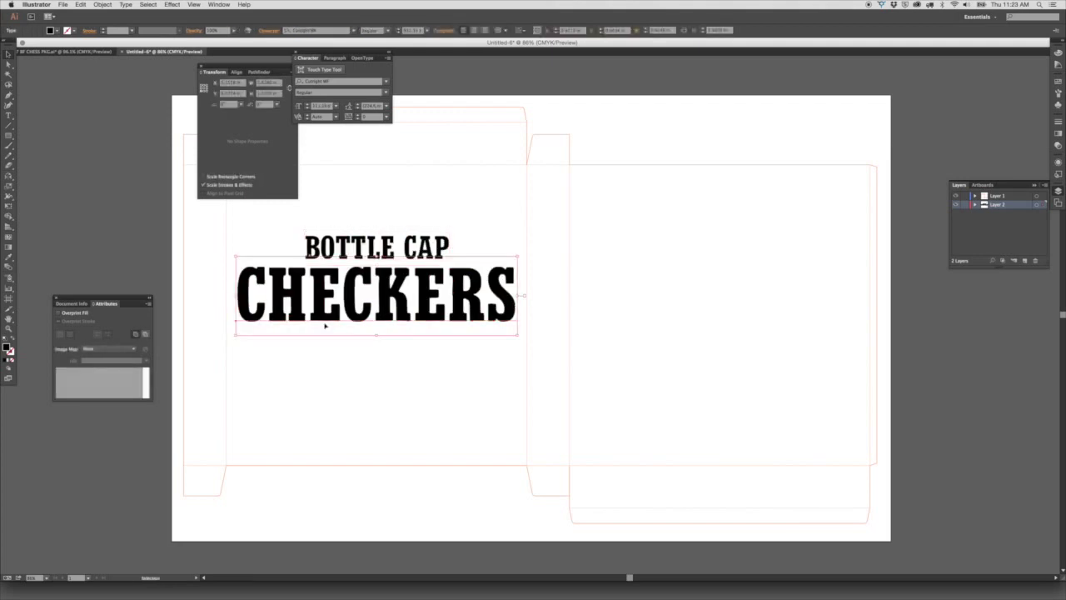
{"action": "key", "text": "Tab"}
{"action": "key", "text": "super+shift+o"}
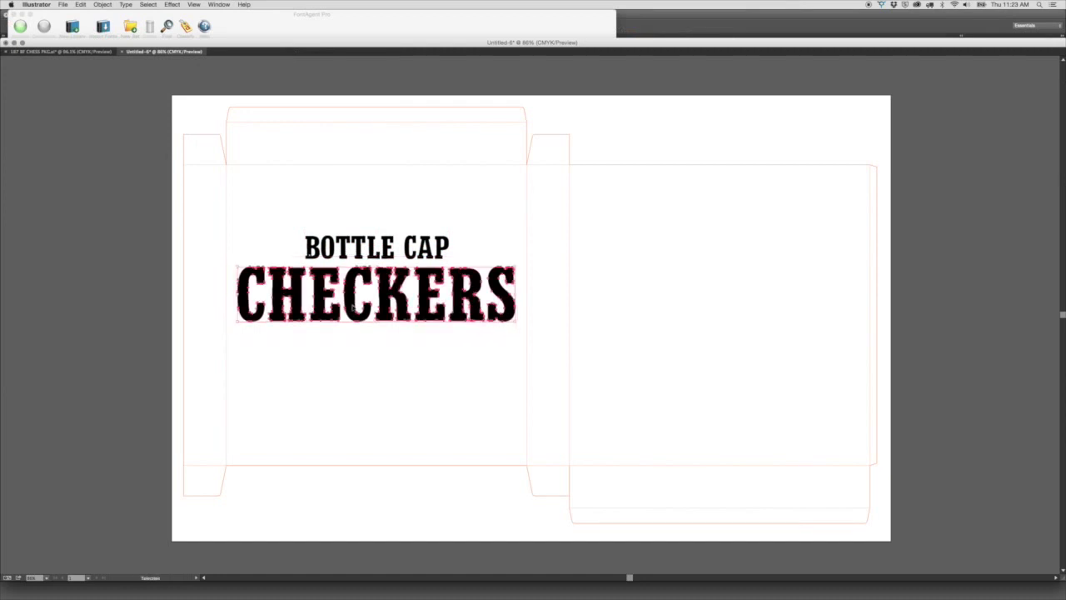
{"action": "key", "text": "Tab"}
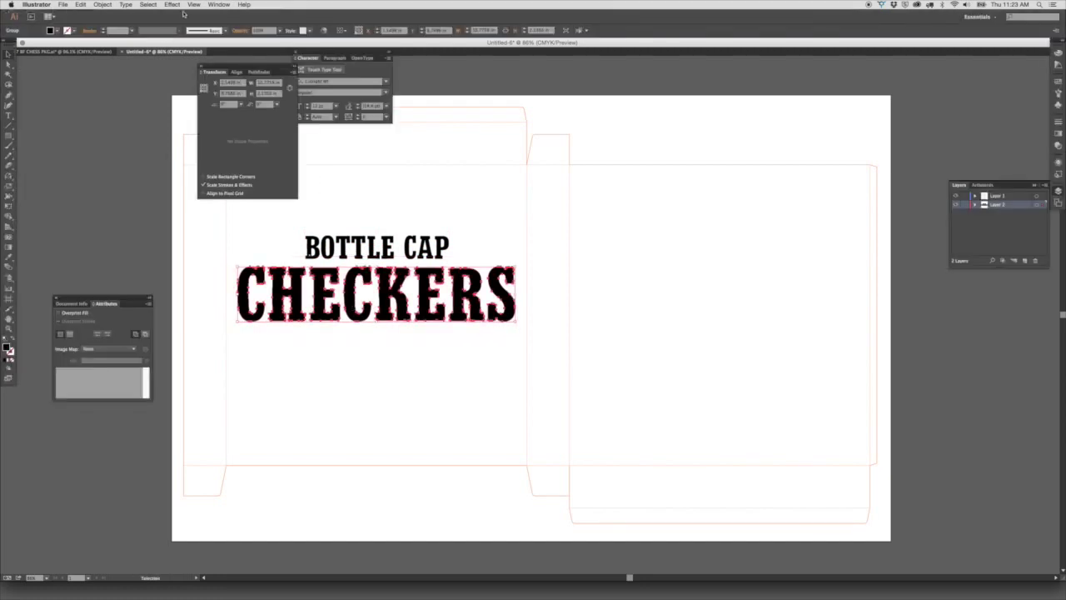
Step: Apply a horizontal Arc Lower warp with a negative bend to the CHECKERS lettering, previewing it on the artwork
{"action": "left_click", "coordinate": [125, 5]}
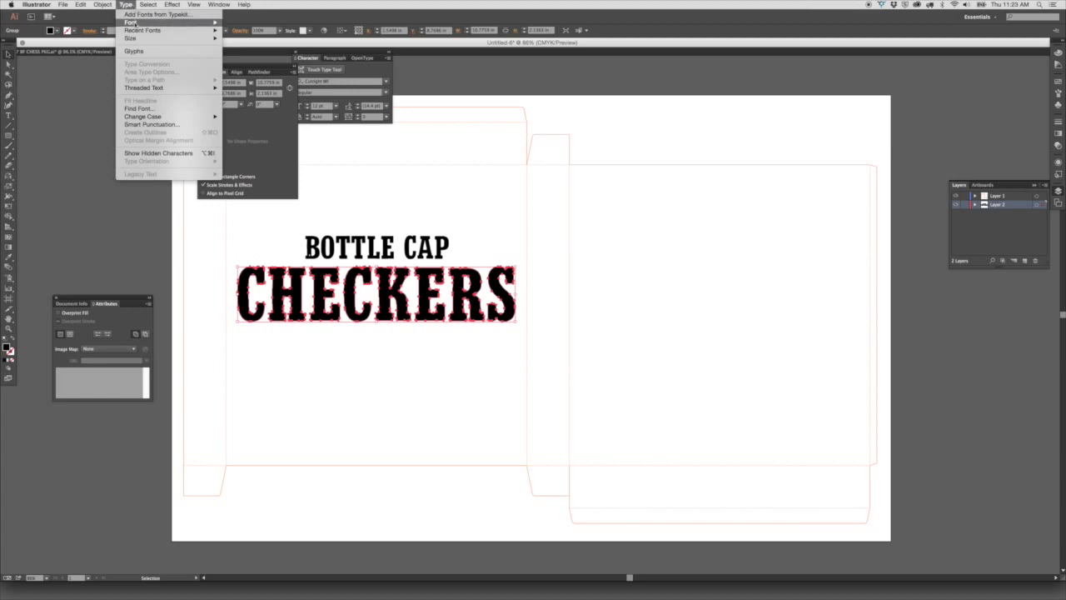
{"action": "mouse_move", "coordinate": [173, 5]}
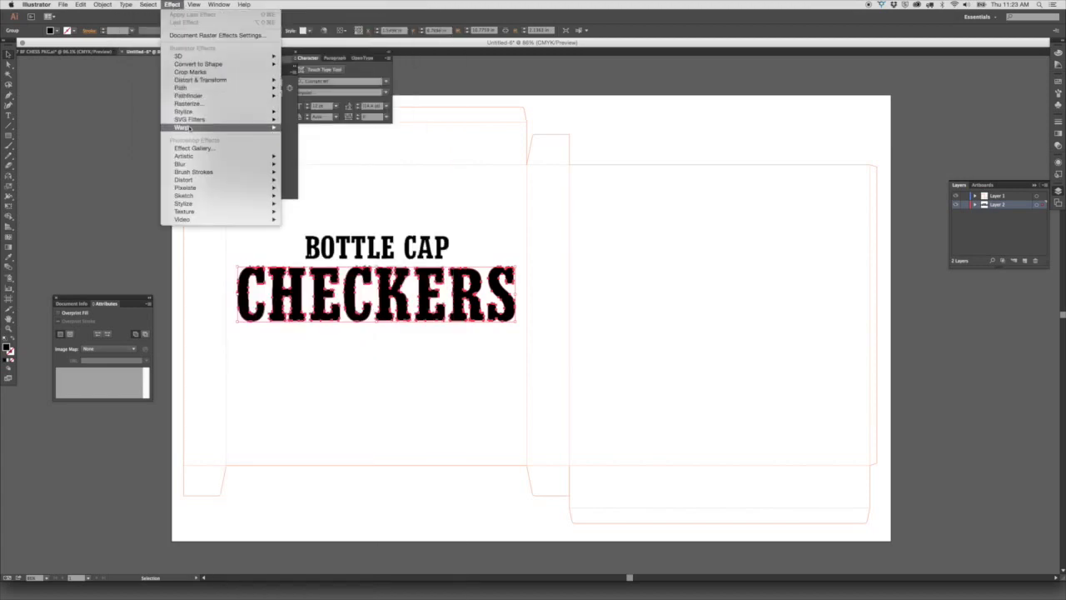
{"action": "mouse_move", "coordinate": [250, 128]}
{"action": "left_click", "coordinate": [317, 129]}
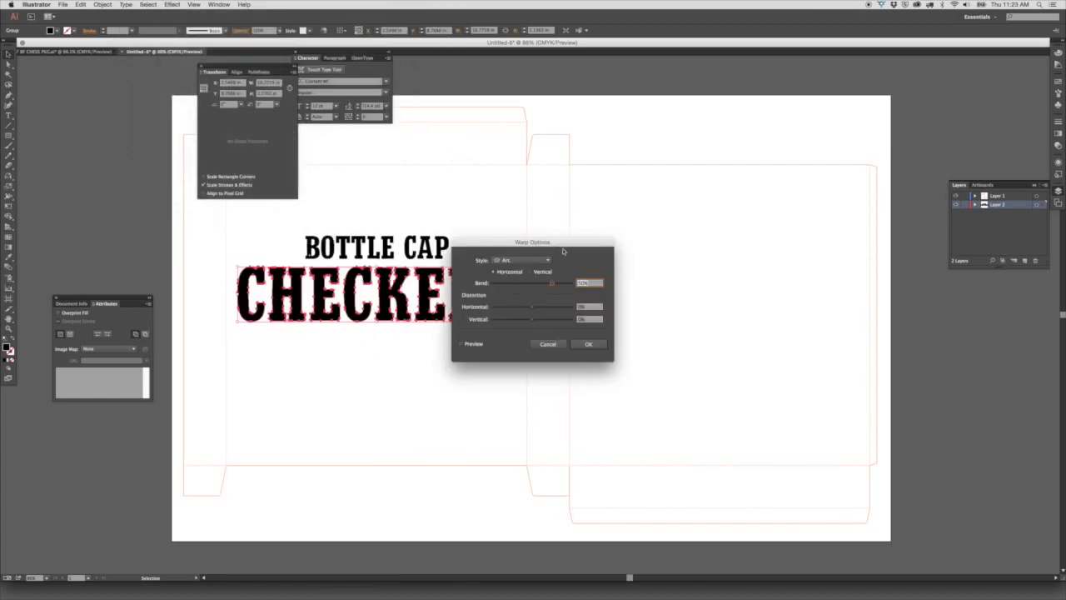
{"action": "left_click", "coordinate": [522, 260]}
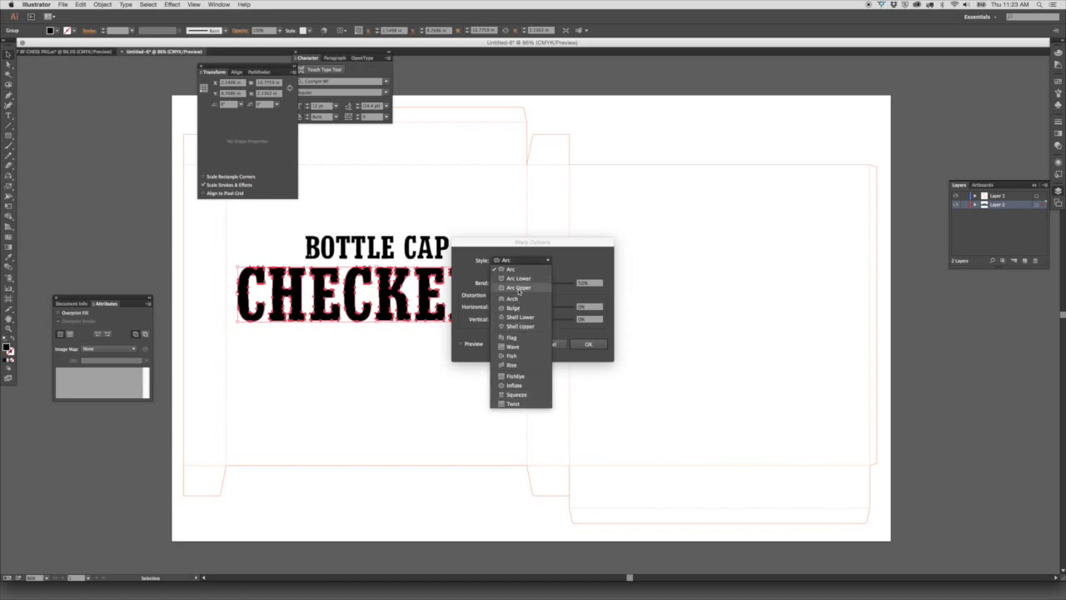
{"action": "left_click", "coordinate": [518, 278]}
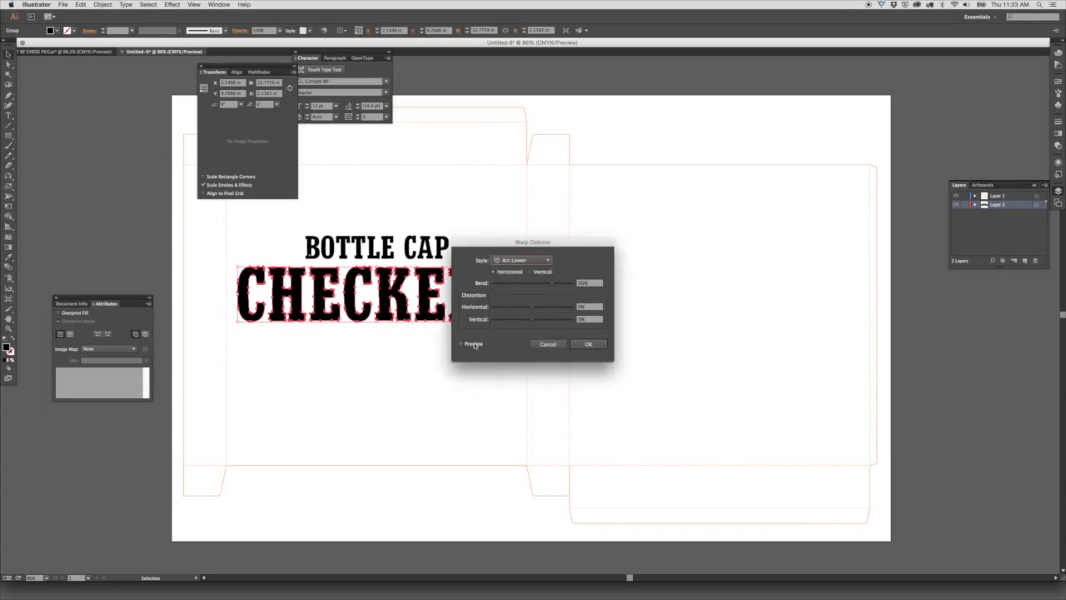
{"action": "left_click", "coordinate": [473, 344]}
{"action": "left_click_drag", "start_coordinate": [530, 296], "coordinate": [651, 220]}
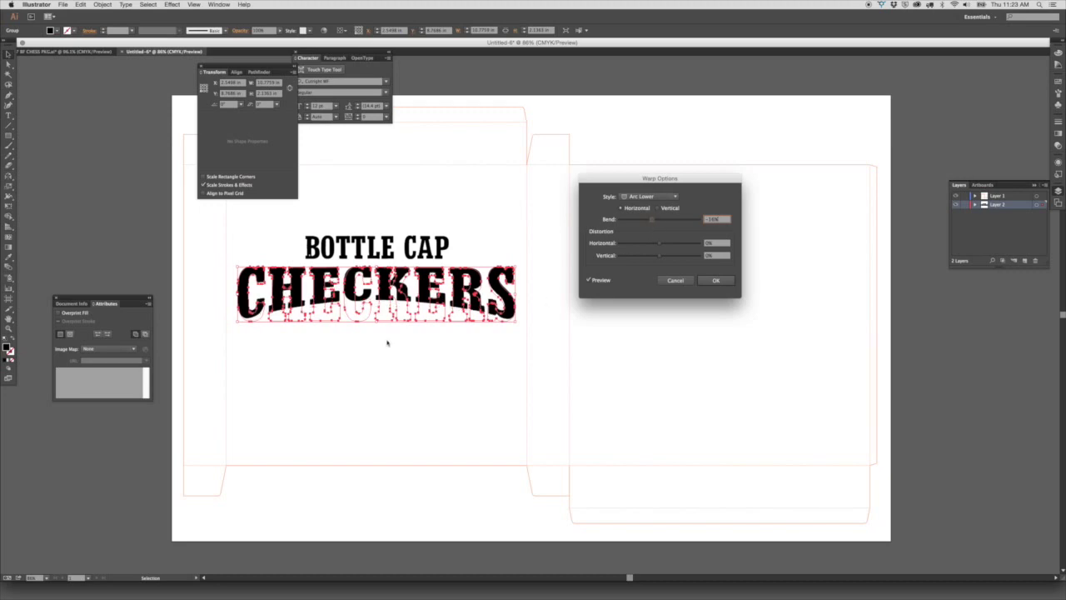
{"action": "left_click", "coordinate": [715, 281]}
Step: Stretch the CHECKERS lettering taller and edit its Arc Lower warp with a stronger negative bend and slight negative vertical distortion
{"action": "left_click_drag", "start_coordinate": [378, 324], "coordinate": [374, 360]}
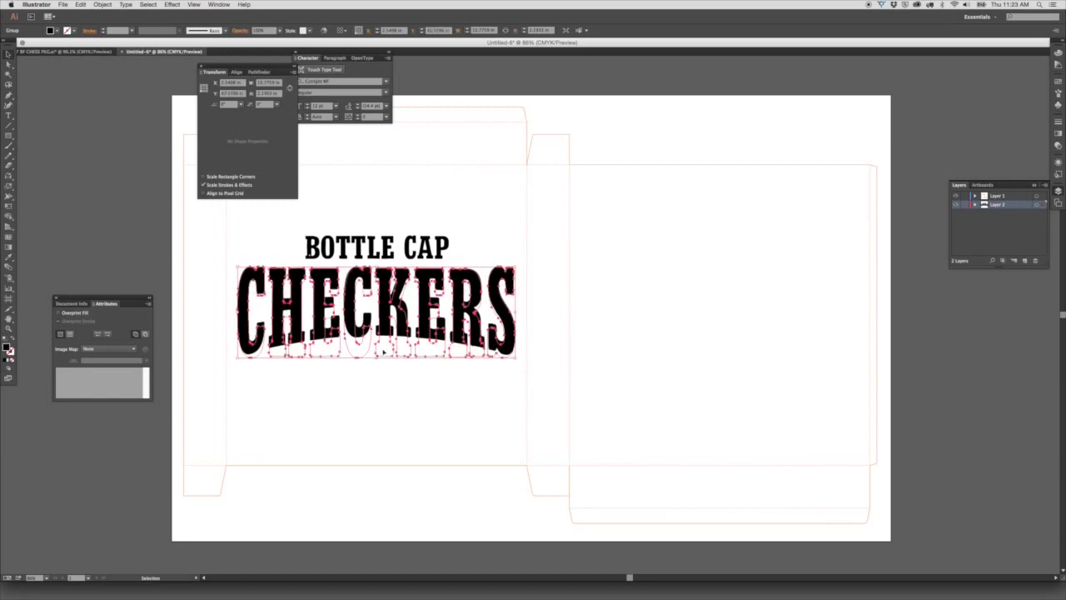
{"action": "left_click", "coordinate": [1058, 162]}
{"action": "left_click", "coordinate": [978, 180]}
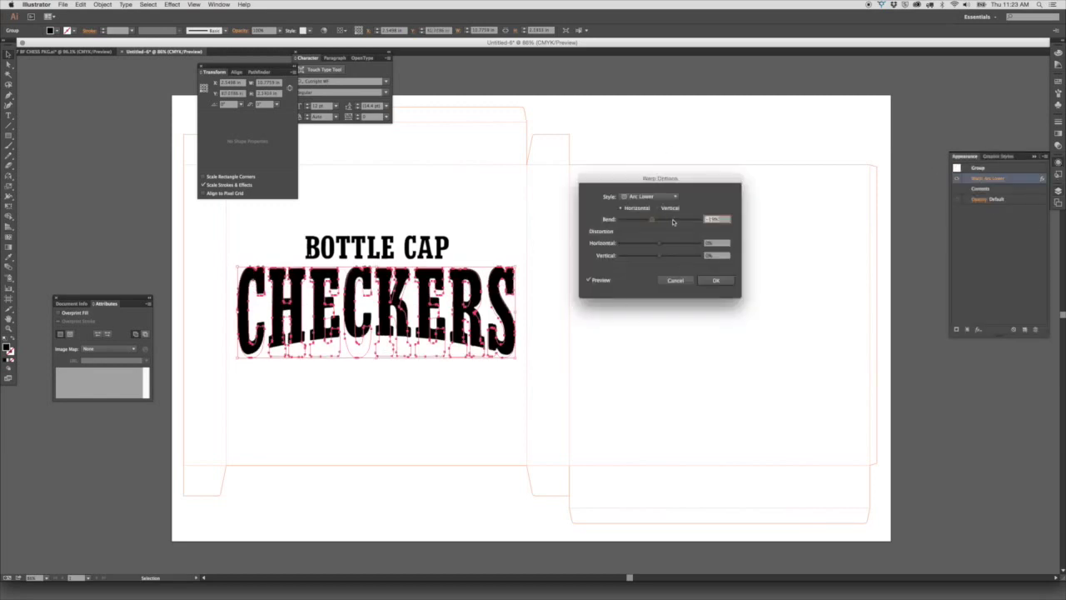
{"action": "left_click_drag", "start_coordinate": [654, 221], "coordinate": [651, 220]}
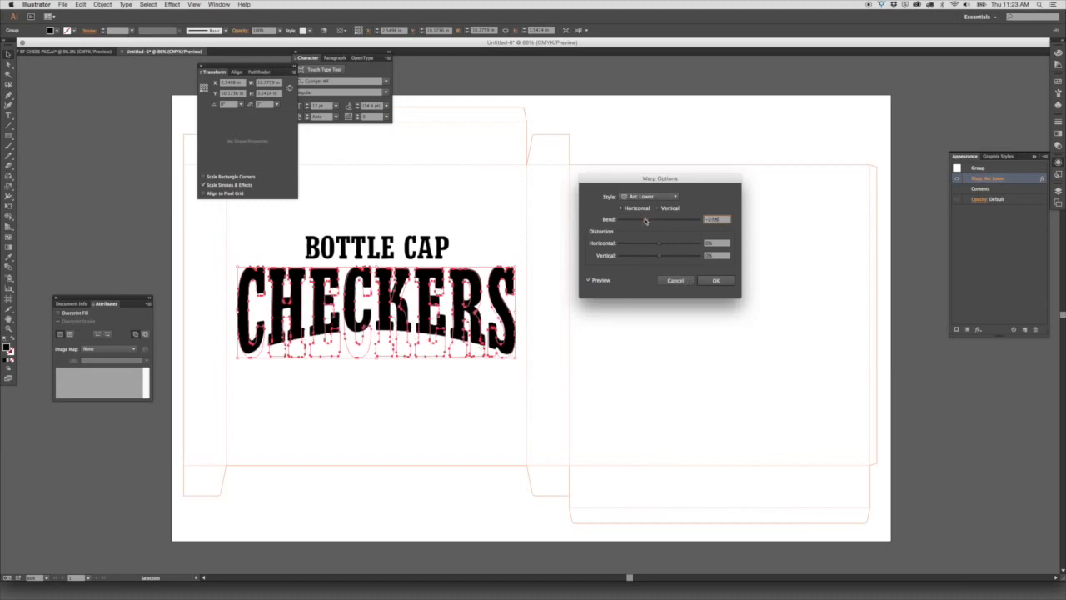
{"action": "left_click", "coordinate": [658, 257]}
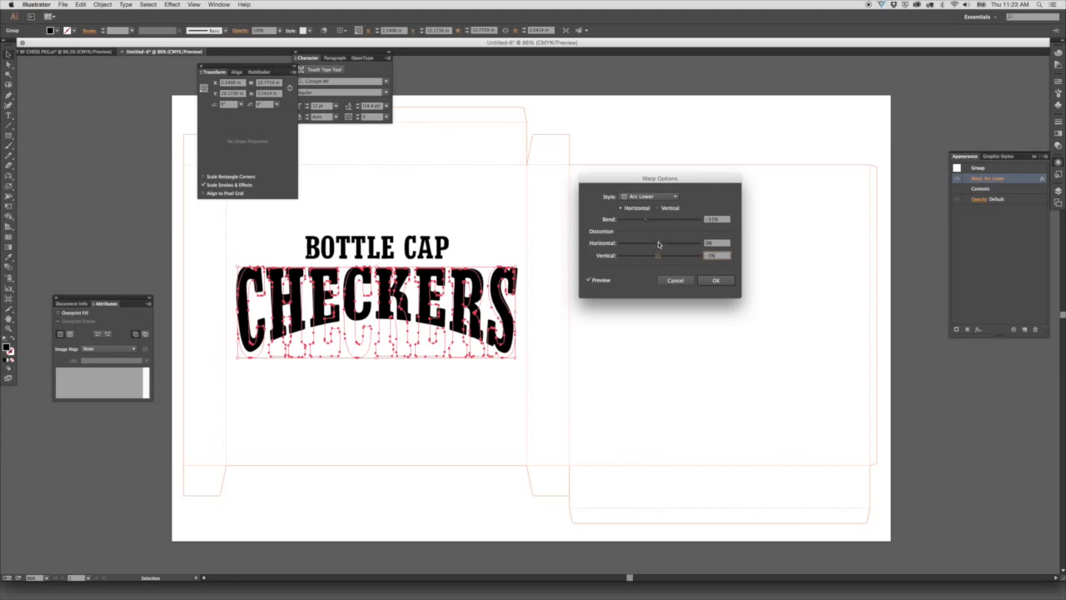
{"action": "left_click", "coordinate": [644, 220]}
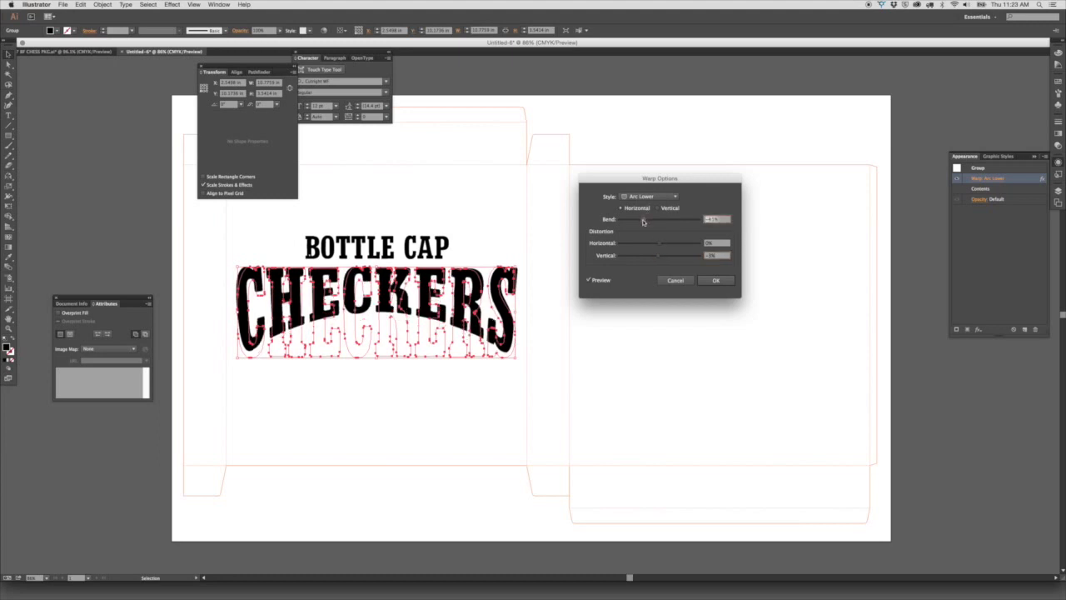
{"action": "left_click", "coordinate": [714, 281]}
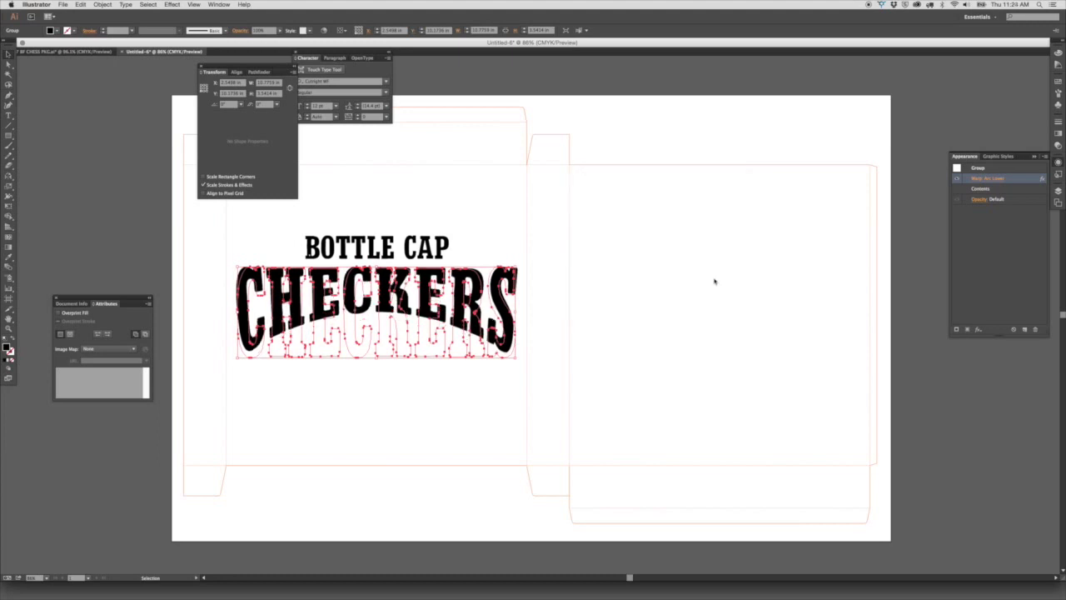
Step: Expand the appearance of the warped CHECKERS lettering into permanent shapes
{"action": "left_click", "coordinate": [102, 5]}
{"action": "left_click", "coordinate": [117, 99]}
{"action": "left_click", "coordinate": [631, 203]}
Step: Move BOTTLE CAP and CHECKERS together up to just below the front panel's upper fold line
{"action": "key", "text": "Tab"}
{"action": "left_click", "coordinate": [392, 246]}
{"action": "left_click_drag", "start_coordinate": [388, 272], "coordinate": [386, 208]}
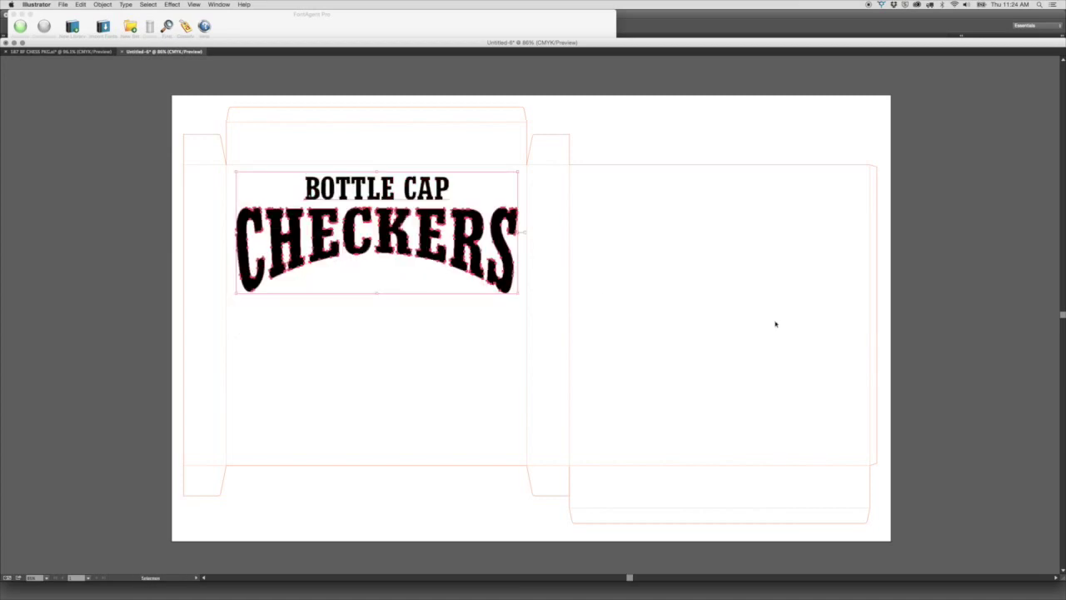
{"action": "left_click", "coordinate": [774, 322]}
Step: Convert the BOTTLE CAP text to outlines and deselect it
{"action": "left_click", "coordinate": [391, 185]}
{"action": "key", "text": "super+shift+a"}
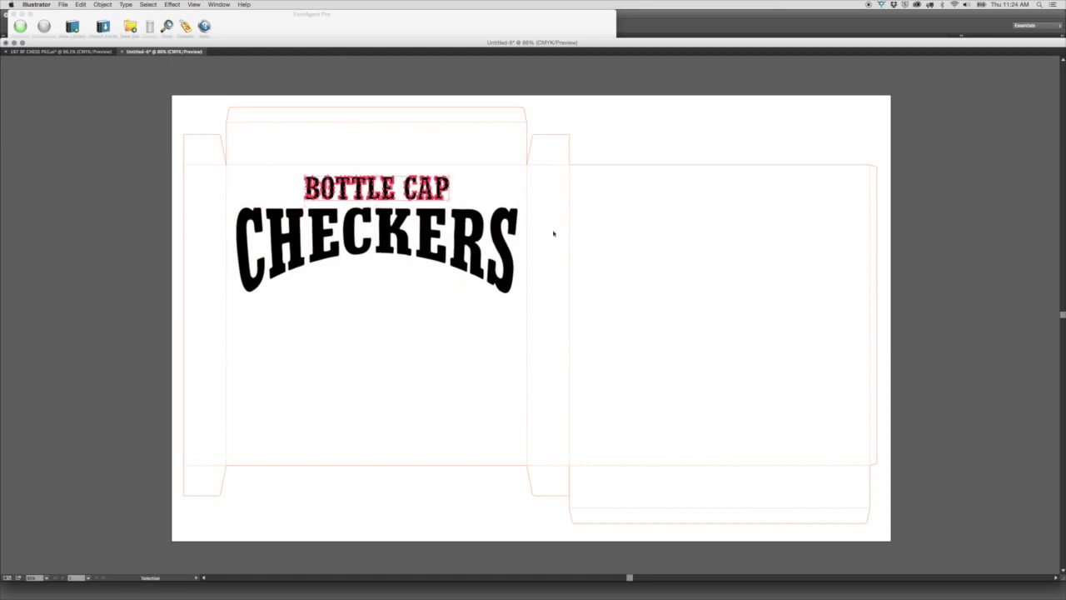
{"action": "key", "text": "Tab"}
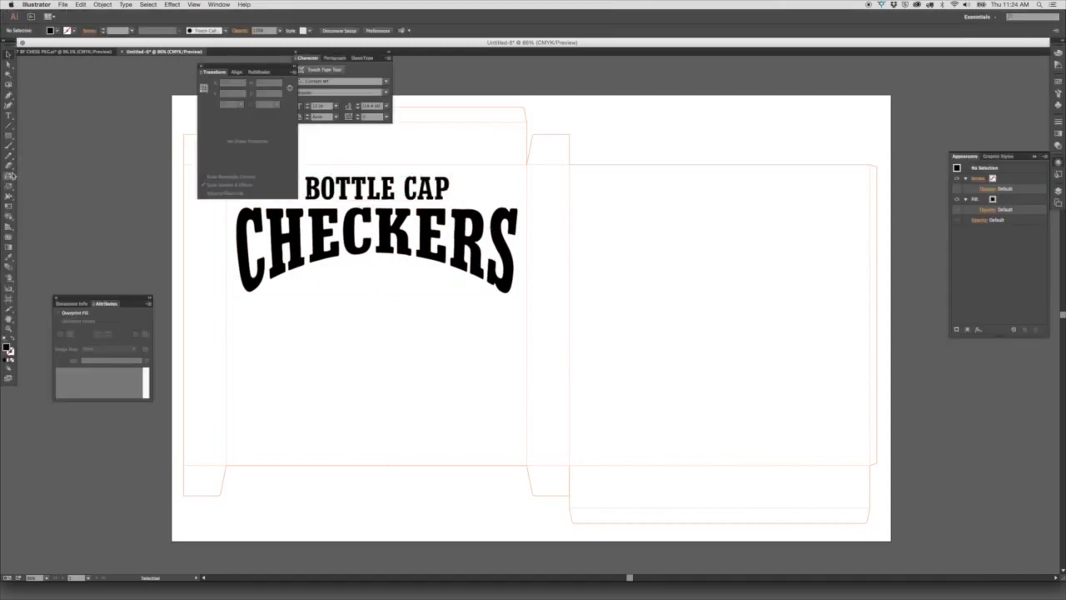
Step: Draw a small black five-pointed star just before the word BOTTLE with the Star tool
{"action": "left_click", "coordinate": [10, 135]}
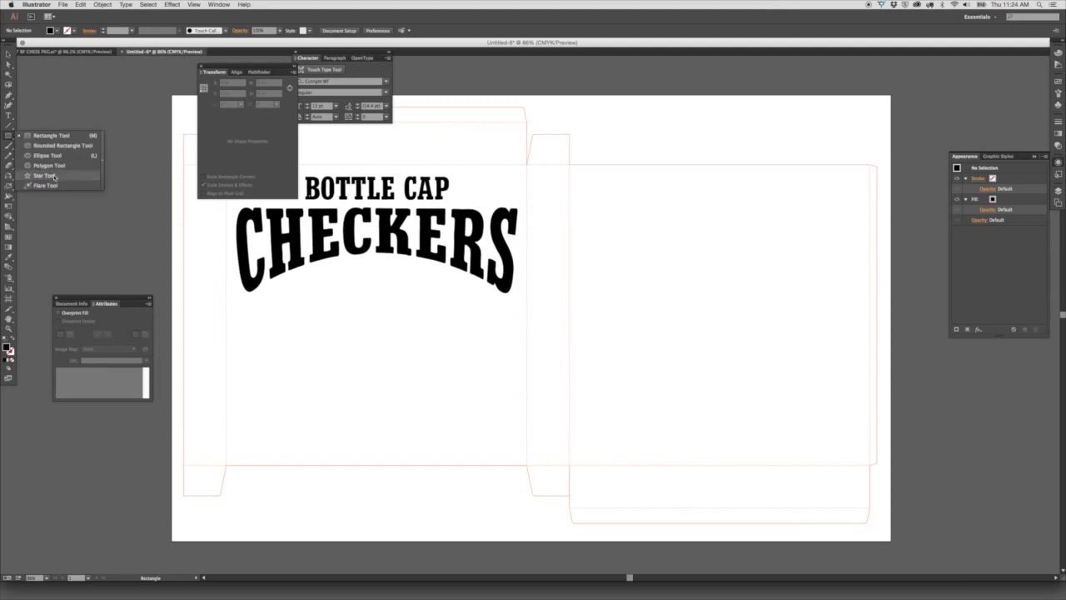
{"action": "left_click", "coordinate": [45, 175]}
{"action": "key", "text": "Tab"}
{"action": "left_click_drag", "start_coordinate": [270, 187], "coordinate": [294, 189]}
{"action": "key", "text": "v"}
Step: Align the star vertically with the centre of the BOTTLE CAP lettering
{"action": "left_click", "coordinate": [358, 190]}
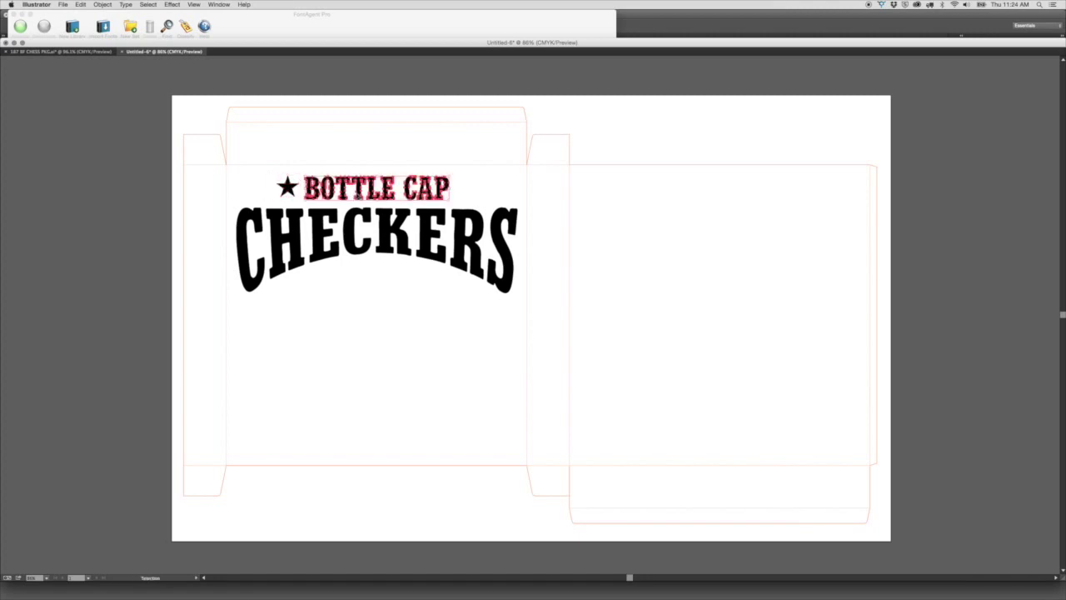
{"action": "left_click", "coordinate": [288, 188], "text": "shift"}
{"action": "key", "text": "Tab"}
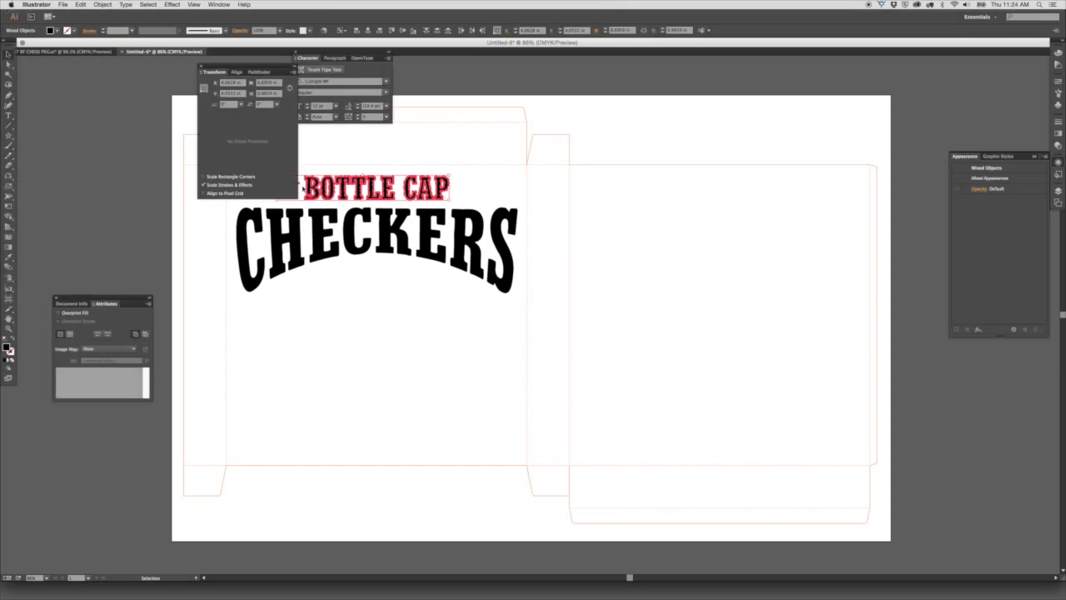
{"action": "left_click", "coordinate": [437, 134]}
{"action": "key", "text": "Tab"}
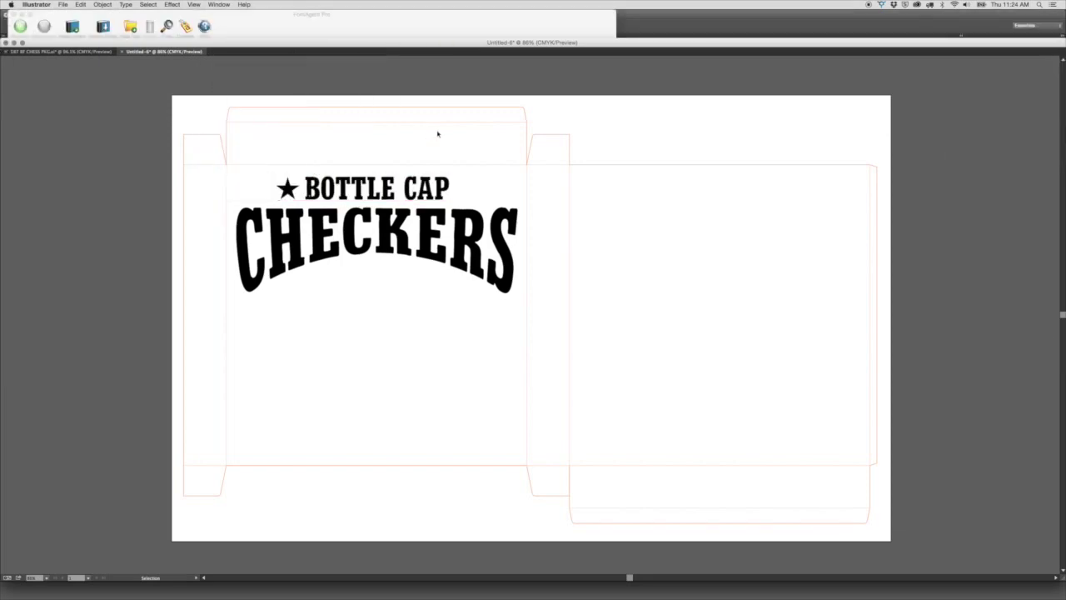
Step: Slightly round the star's points and place two progressively smaller copies to its left
{"action": "left_click", "coordinate": [287, 189]}
{"action": "scroll", "coordinate": [296, 184], "scroll_direction": "up", "scroll_amount": 5}
{"action": "key", "text": "a"}
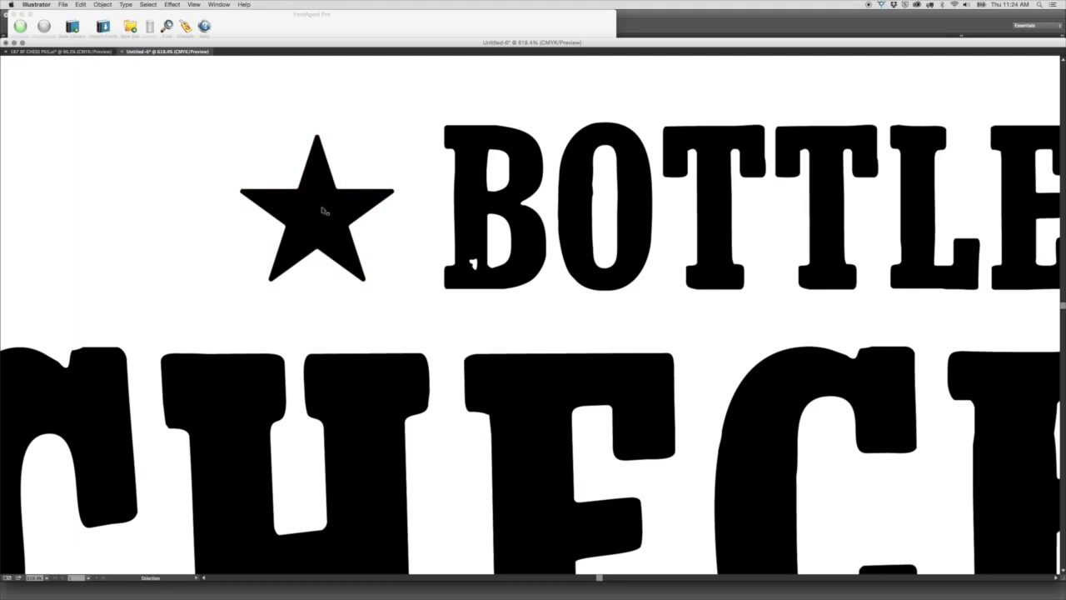
{"action": "key", "text": "super+0"}
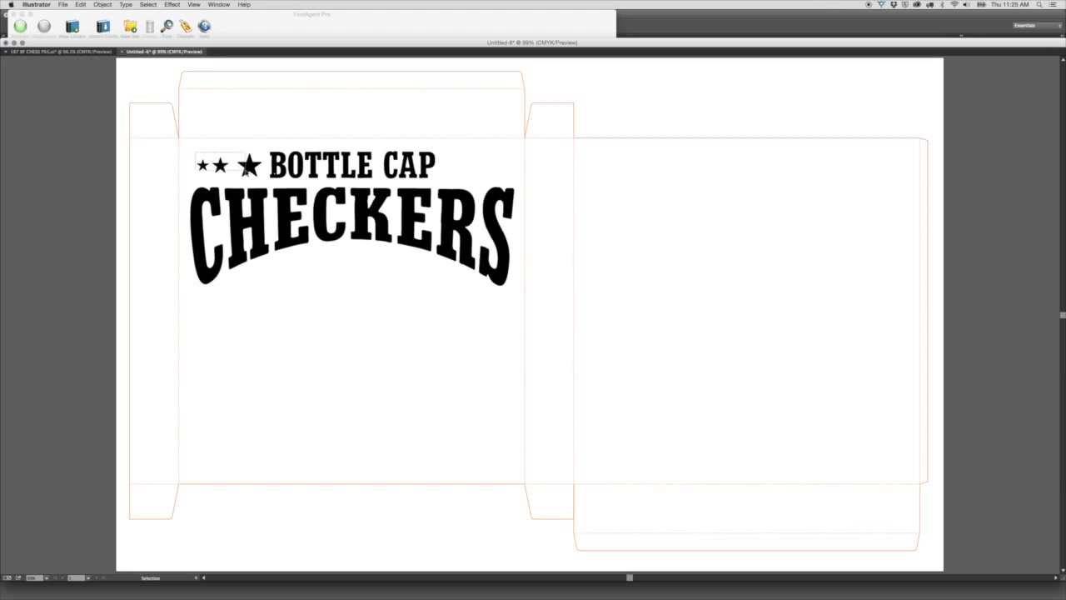
Step: Even out the spacing of the three stars and align them along their bottom edges
{"action": "left_click", "coordinate": [302, 82]}
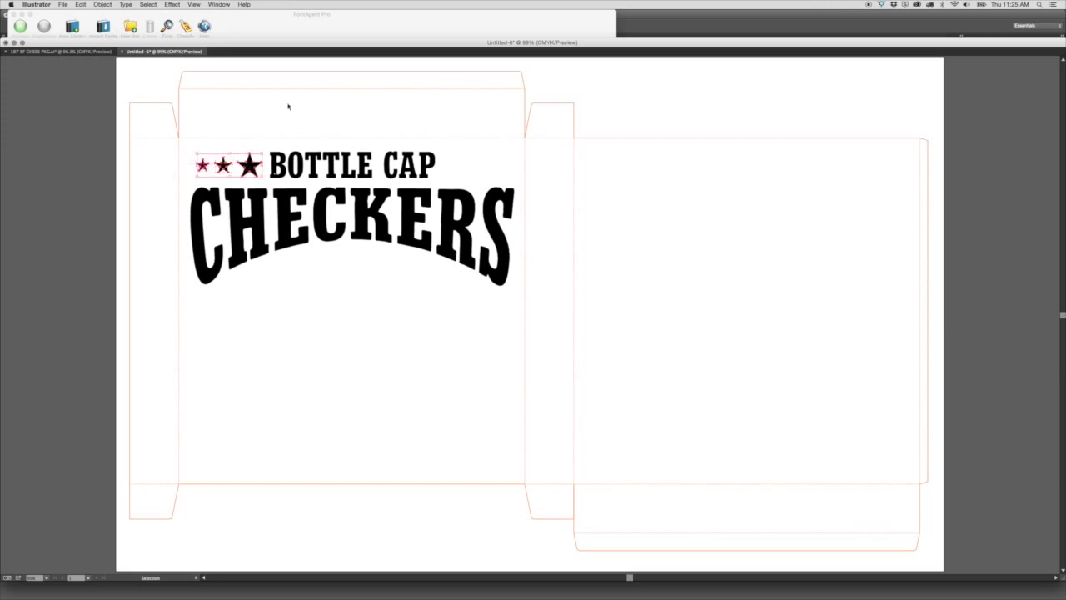
{"action": "left_click", "coordinate": [301, 75]}
{"action": "left_click_drag", "start_coordinate": [275, 69], "coordinate": [796, 79]}
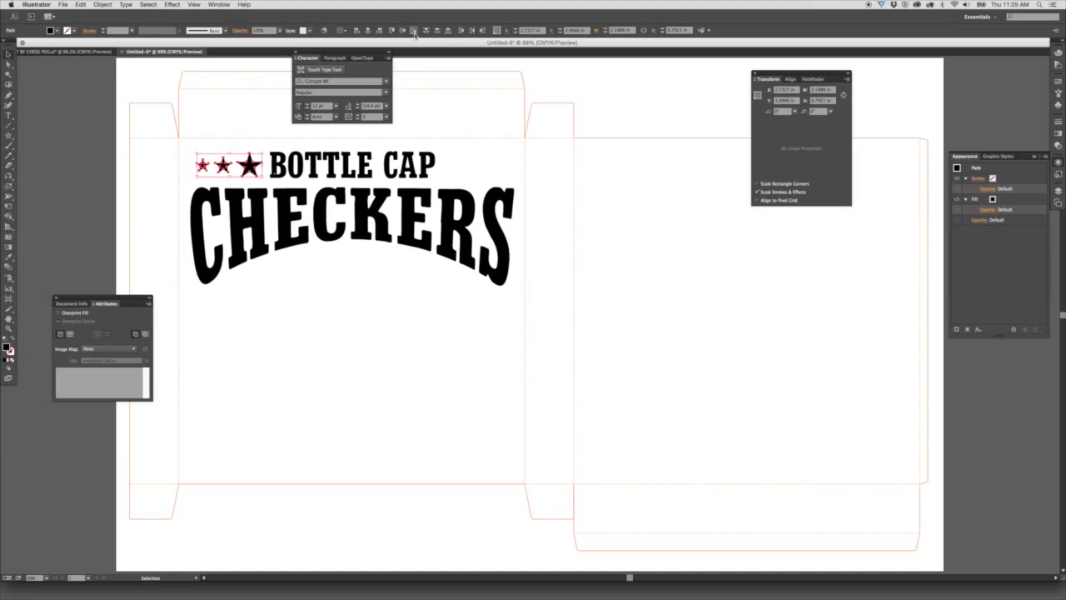
{"action": "left_click", "coordinate": [471, 154]}
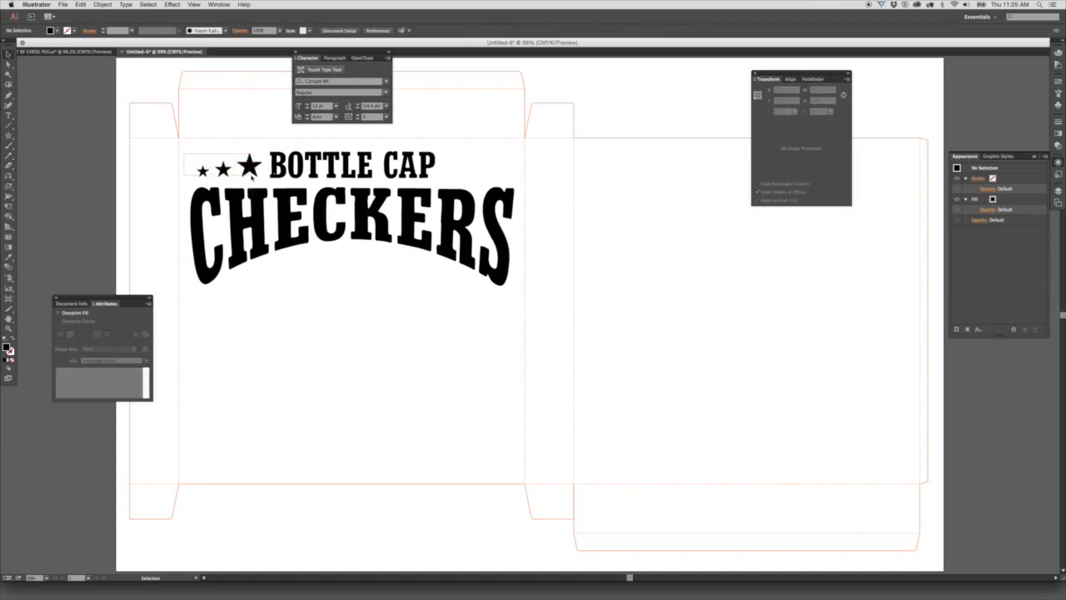
Step: Mirror a copy of the three stars to the other side of BOTTLE CAP and group each set of stars
{"action": "left_click_drag", "start_coordinate": [249, 174], "coordinate": [253, 174]}
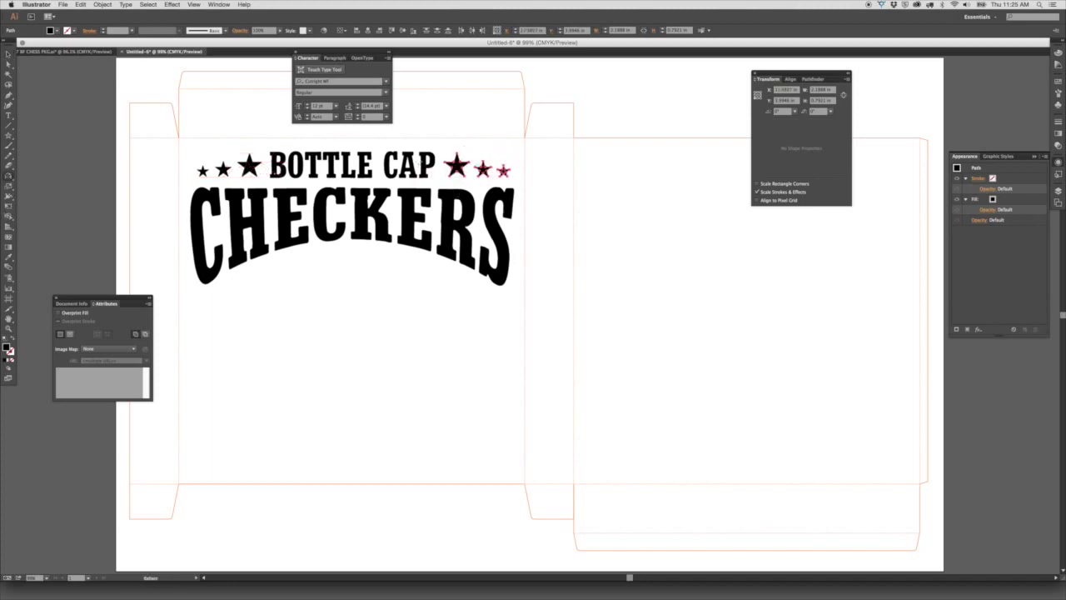
{"action": "key", "text": "super+g"}
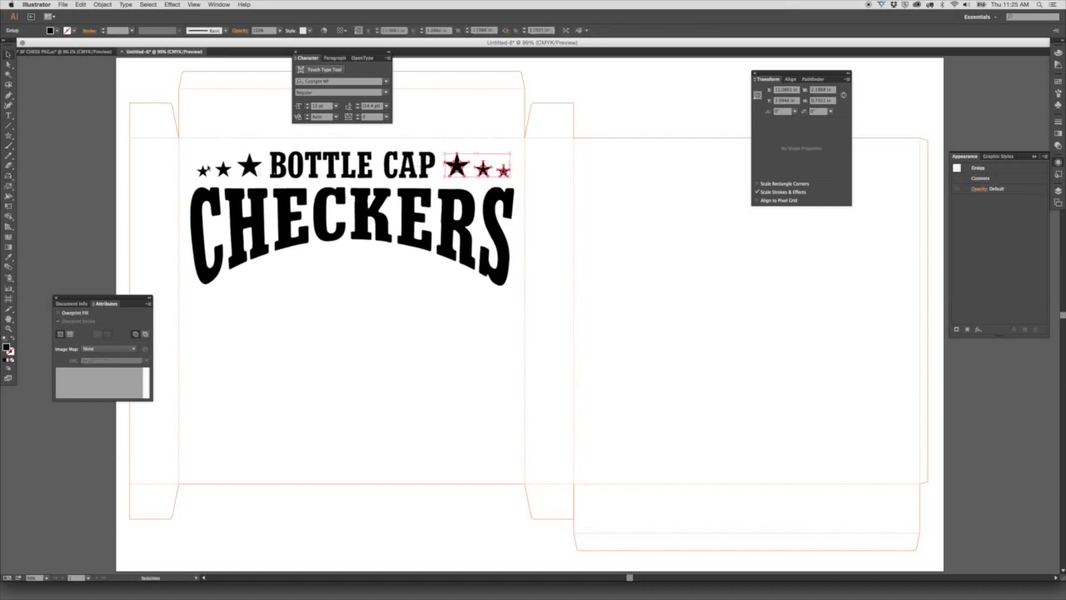
{"action": "left_click", "coordinate": [199, 157]}
{"action": "left_click", "coordinate": [250, 165]}
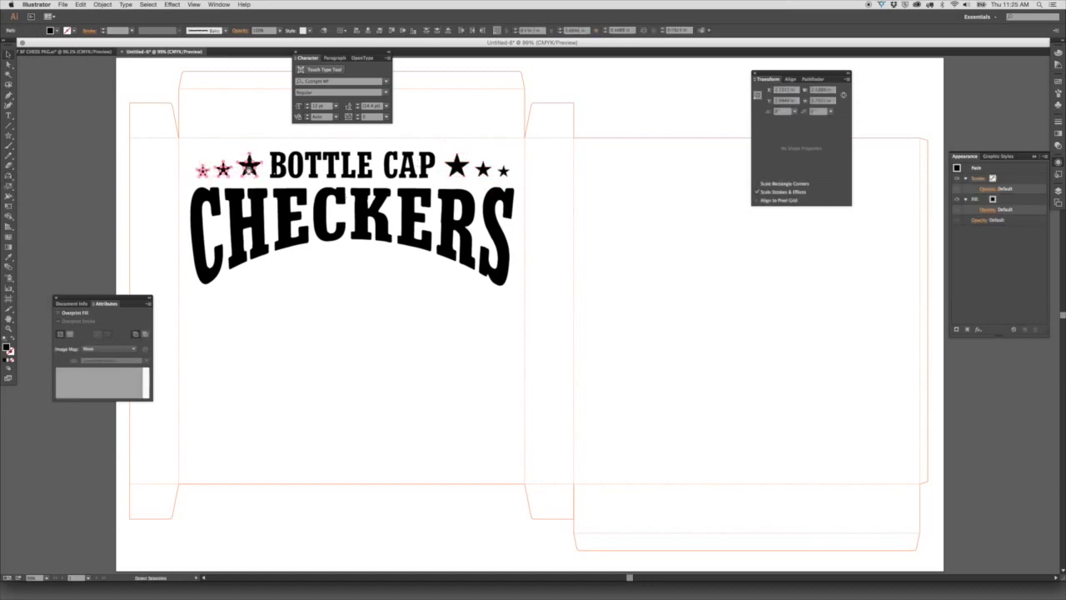
{"action": "left_click", "coordinate": [335, 147]}
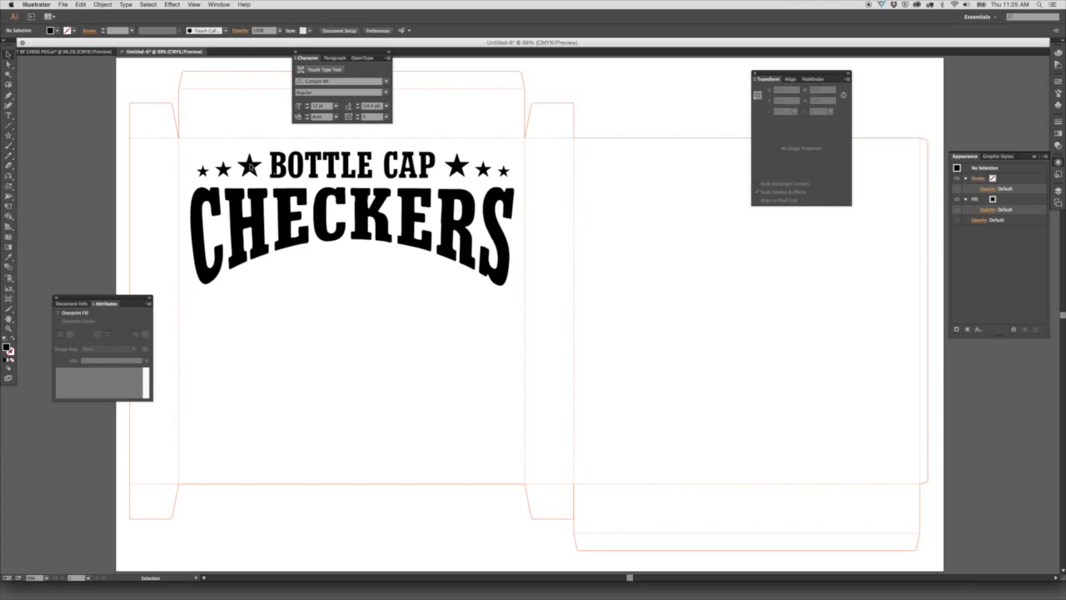
Step: Distribute the left star group, BOTTLE CAP and the right star group evenly in the horizontal direction
{"action": "left_click", "coordinate": [250, 166]}
{"action": "left_click", "coordinate": [292, 168], "text": "shift"}
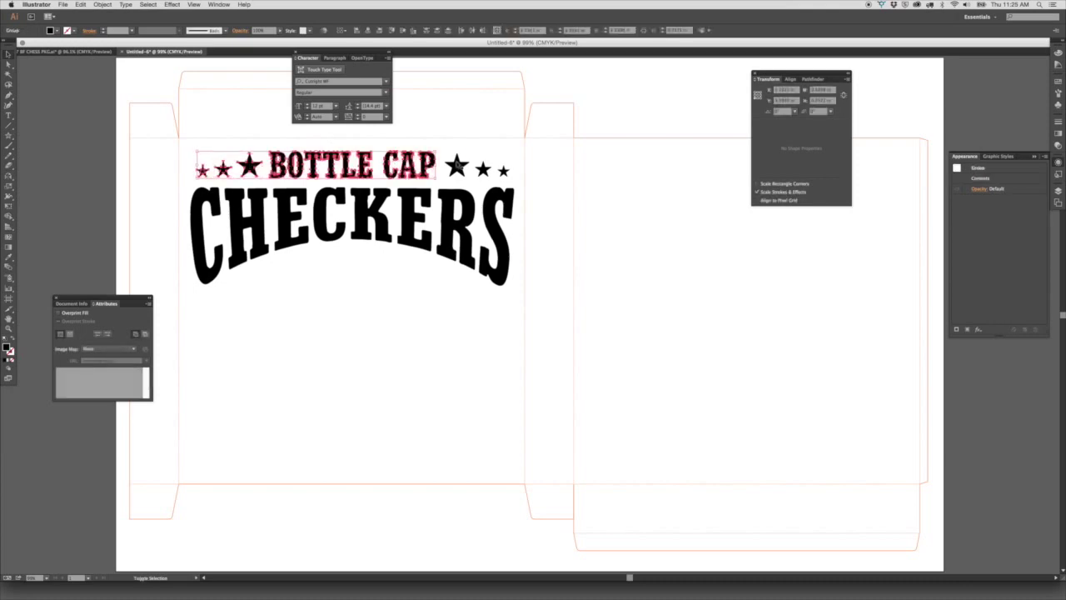
{"action": "left_click", "coordinate": [474, 31]}
{"action": "left_click", "coordinate": [544, 88]}
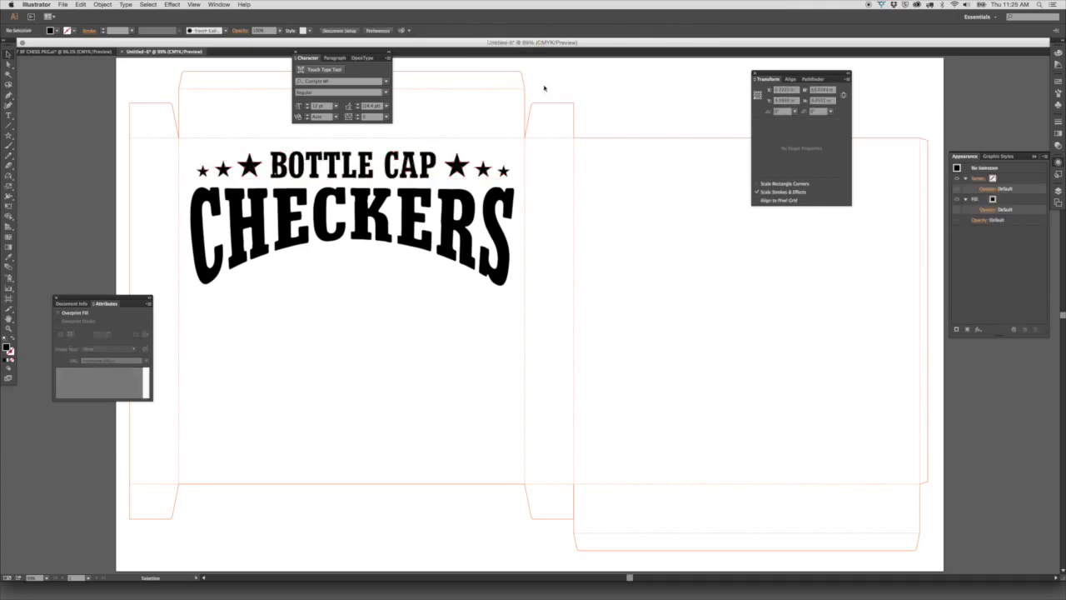
Step: Align the BOTTLE CAP and CHECKERS lettering on their horizontal centres
{"action": "left_click", "coordinate": [318, 180]}
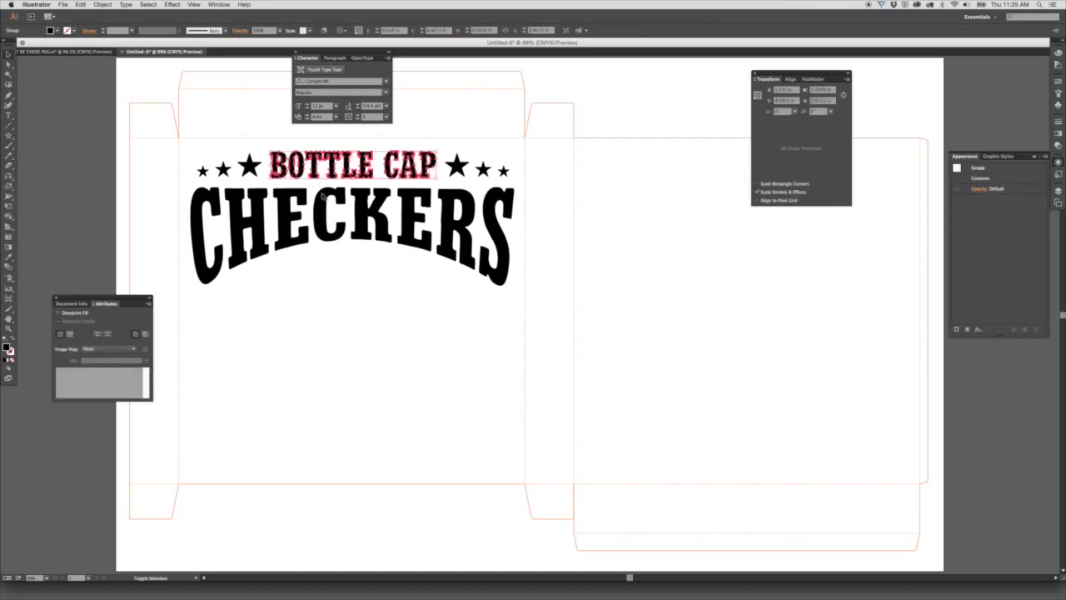
{"action": "left_click", "coordinate": [323, 194], "text": "shift"}
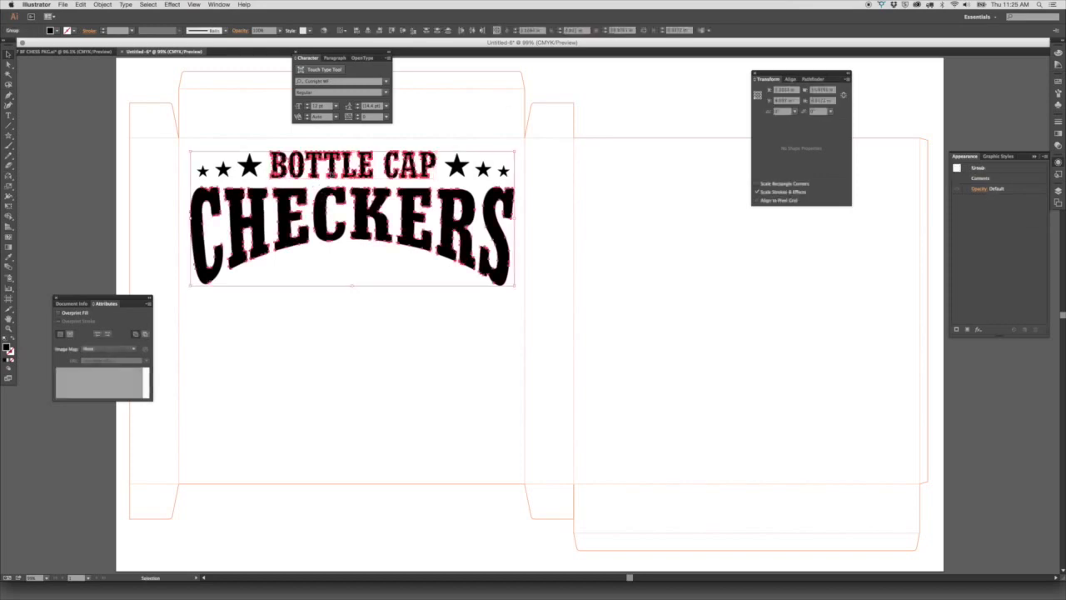
{"action": "left_click", "coordinate": [369, 30]}
{"action": "left_click", "coordinate": [348, 146]}
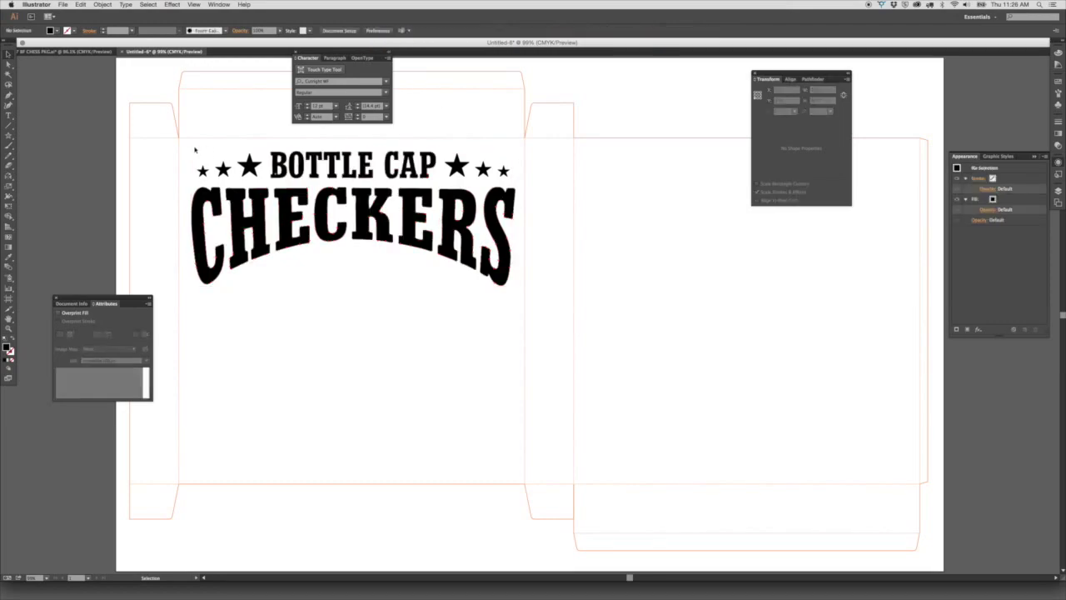
{"action": "left_click", "coordinate": [504, 243]}
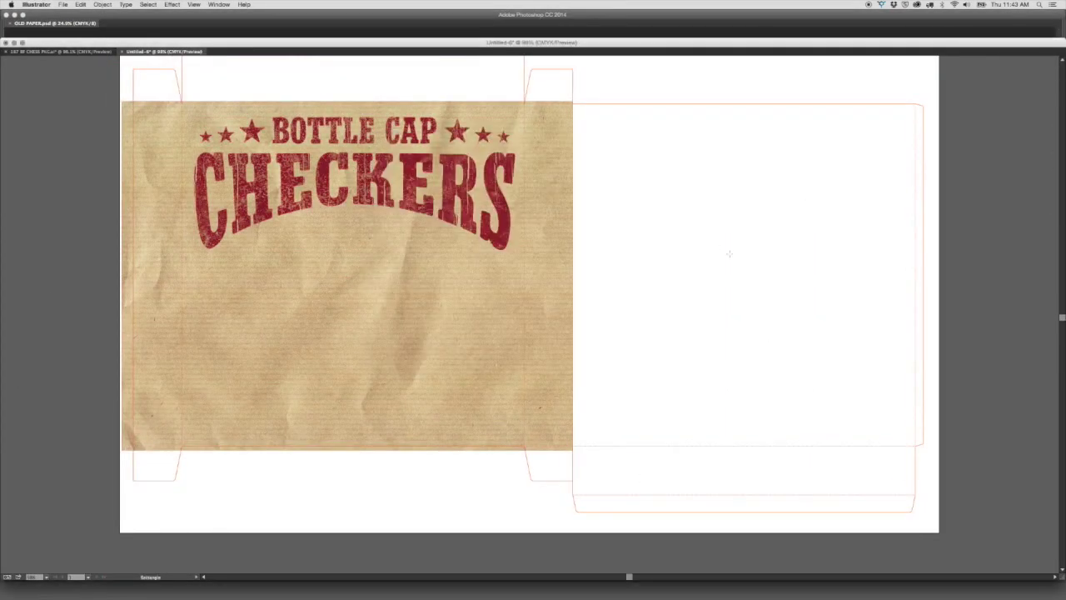
Step: Draw a rectangle on the blank back panel of the dieline
{"action": "left_click_drag", "start_coordinate": [729, 253], "coordinate": [822, 286]}
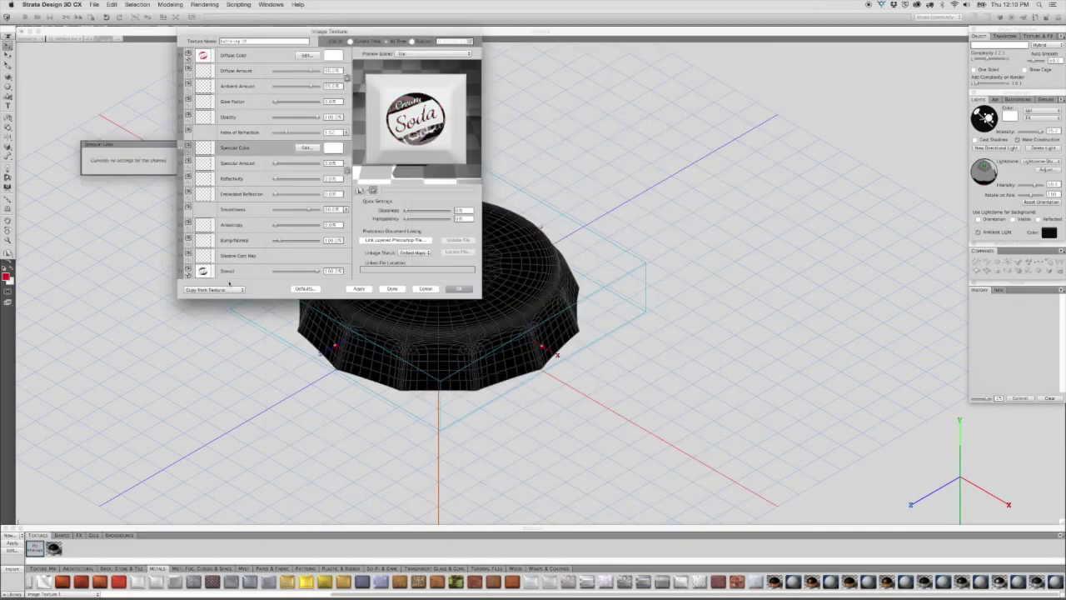
Step: In Strata Design 3D, make the bottle cap texture's diffuse color red and render the cap model
{"action": "left_click", "coordinate": [331, 55]}
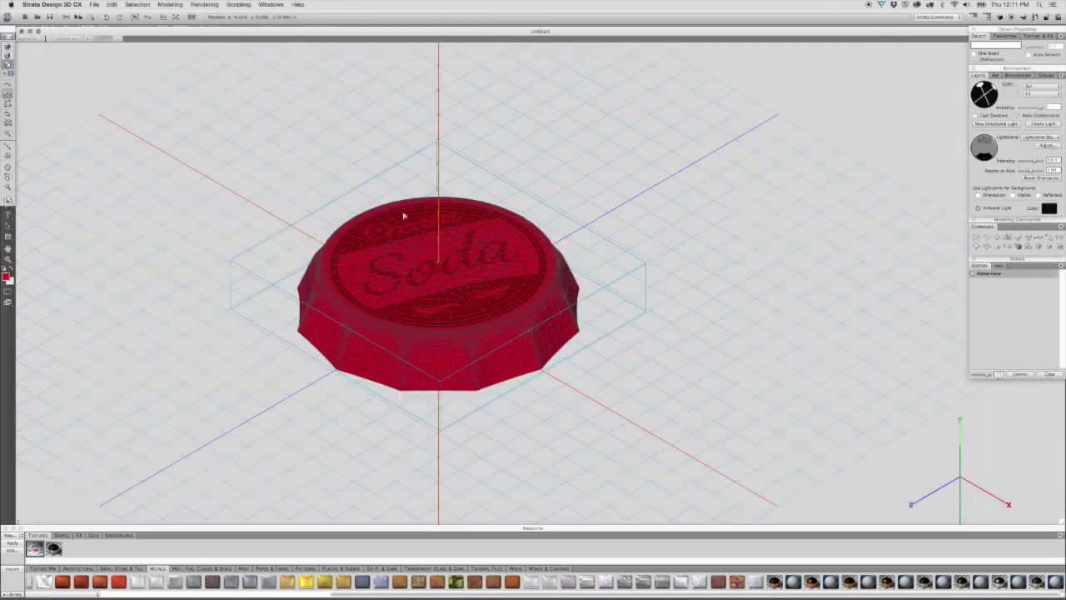
{"action": "key", "text": "super+r"}
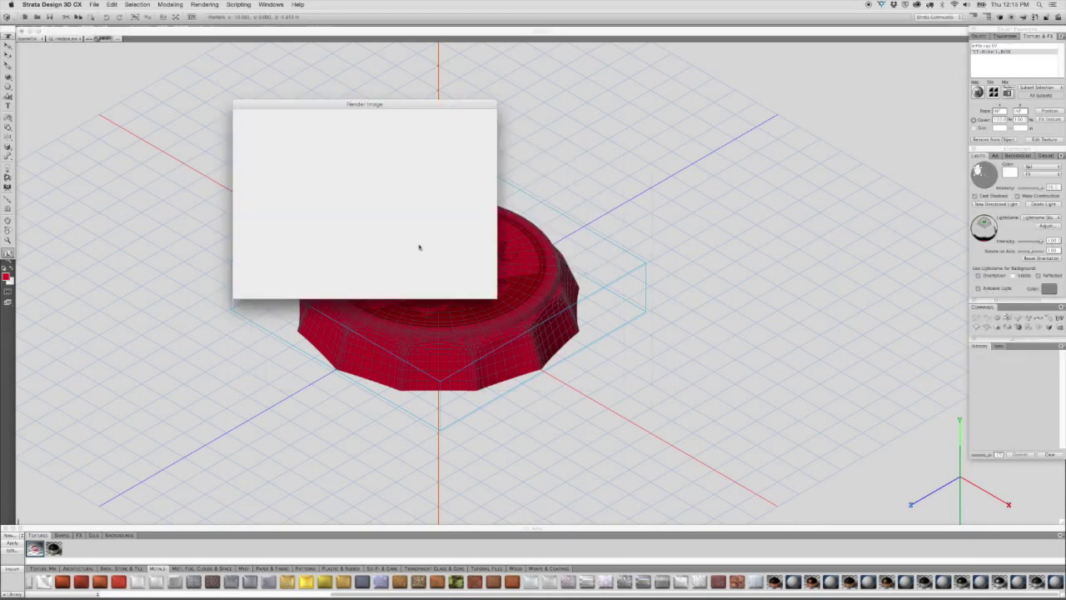
{"action": "left_click", "coordinate": [473, 289]}
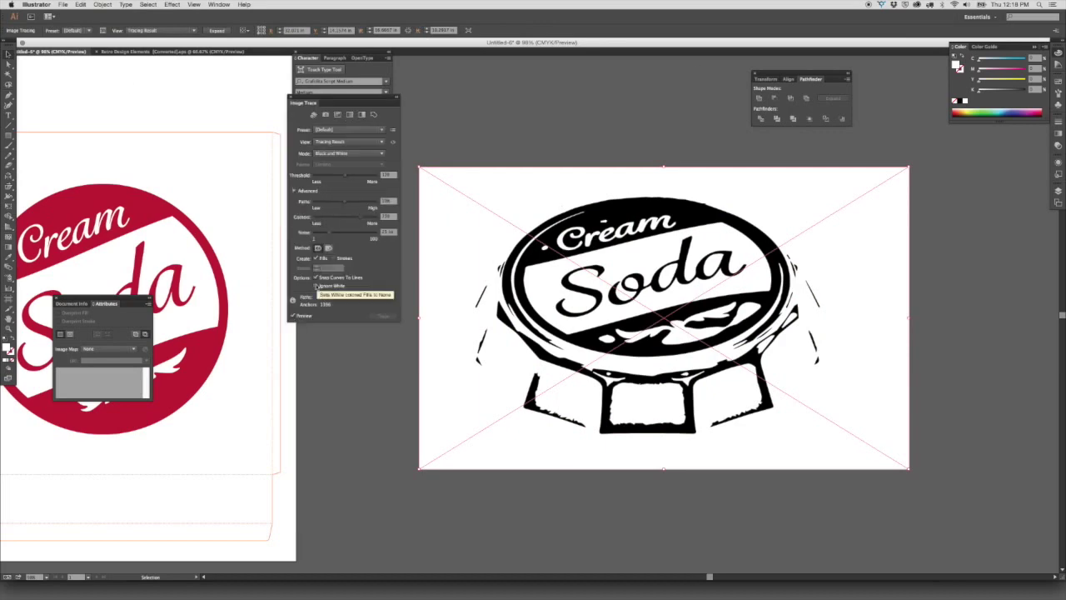
Step: In Illustrator, set the black-and-white image trace of the rendered Cream Soda cap to ignore white
{"action": "left_click", "coordinate": [315, 285]}
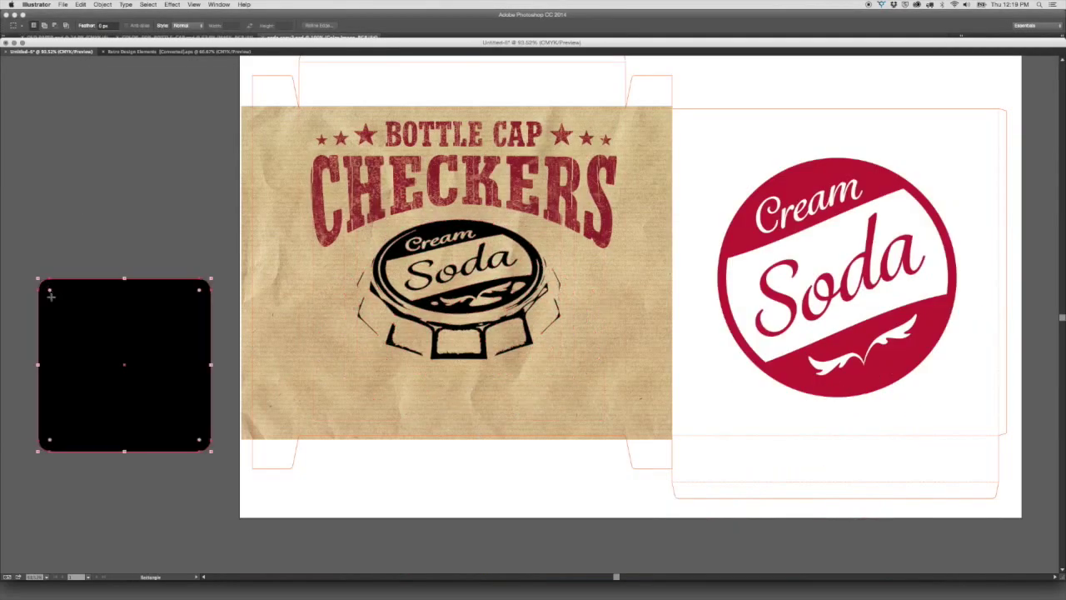
Step: Apply a 3D Extrude & Bevel effect to the black rounded square and adjust its rotation
{"action": "left_click", "coordinate": [172, 4]}
{"action": "left_click", "coordinate": [309, 55]}
{"action": "left_click_drag", "start_coordinate": [471, 296], "coordinate": [492, 308]}
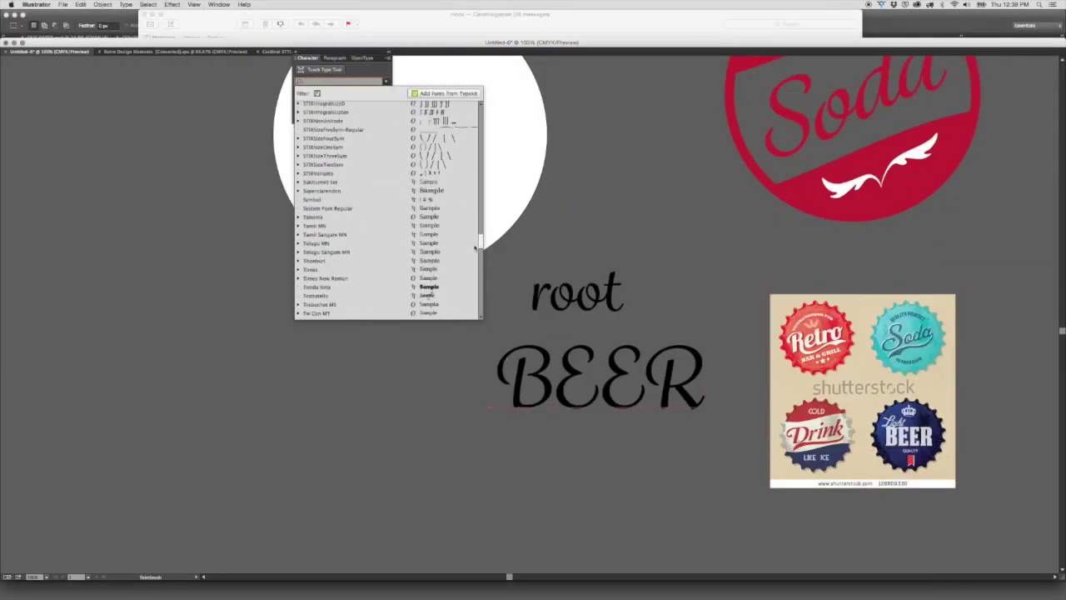
Step: Browse the font list for a new typeface for the BEER lettering
{"action": "scroll", "coordinate": [477, 247], "scroll_direction": "up", "scroll_amount": 10}
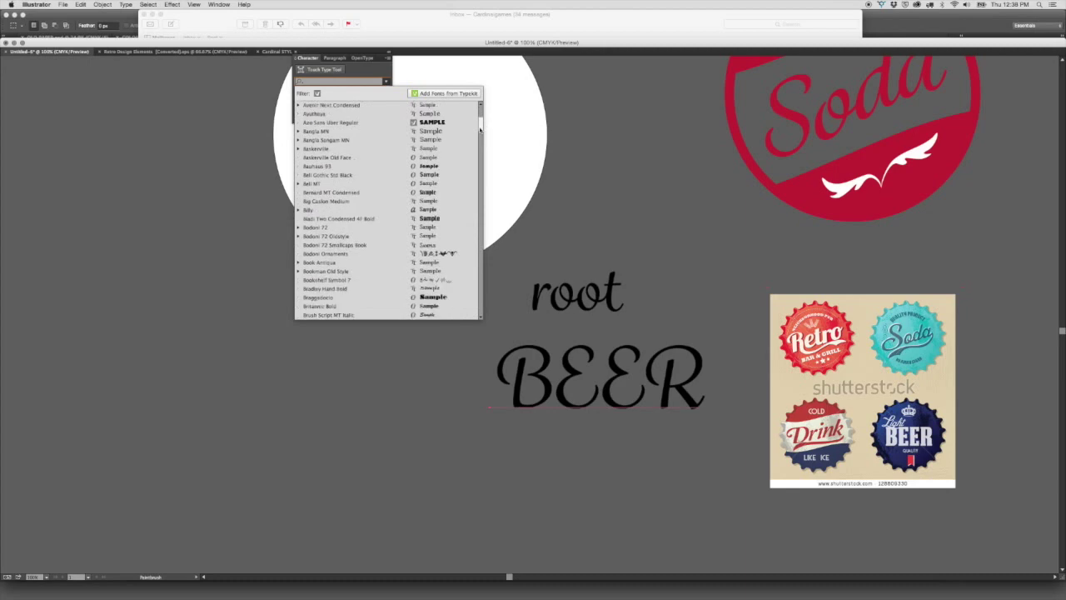
{"action": "key", "text": "super+Tab"}
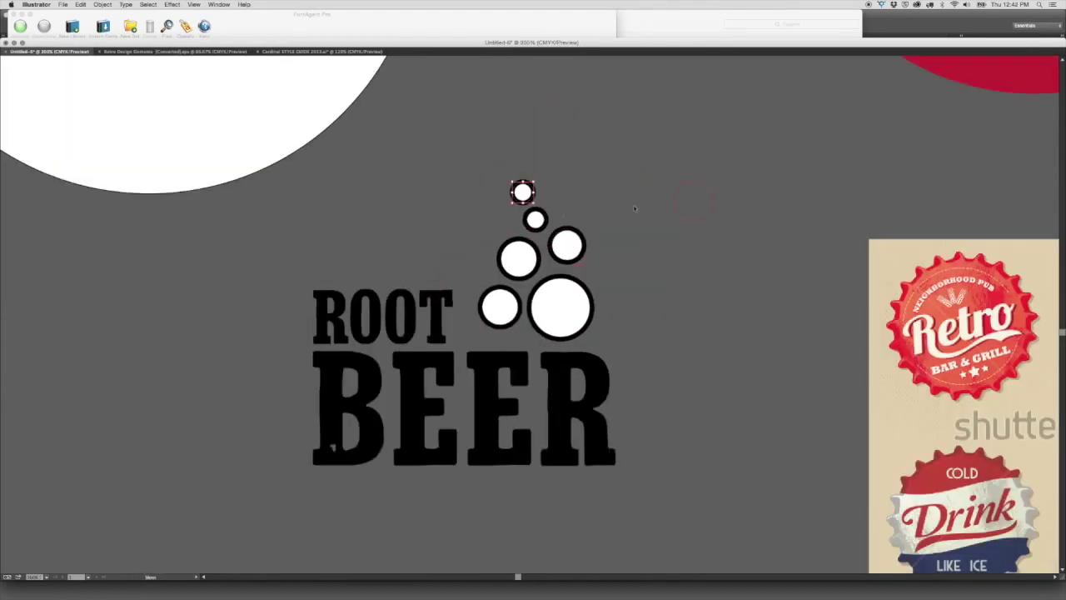
Step: Arrange the white bubble circles into a tight cluster above the ROOT BEER lettering
{"action": "key", "text": "shift+super+a"}
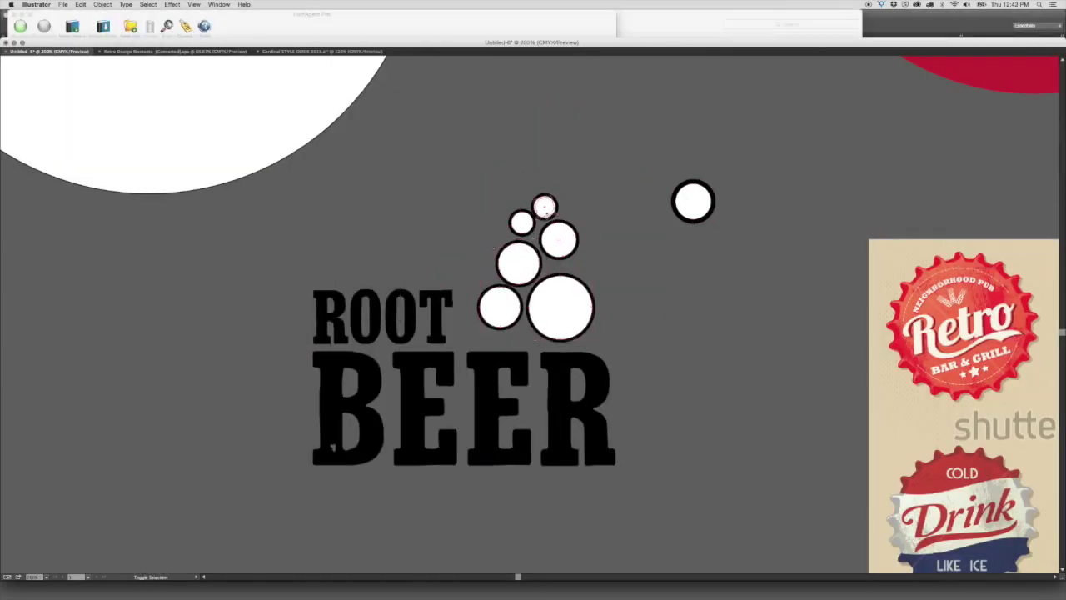
{"action": "key", "text": "super+minus"}
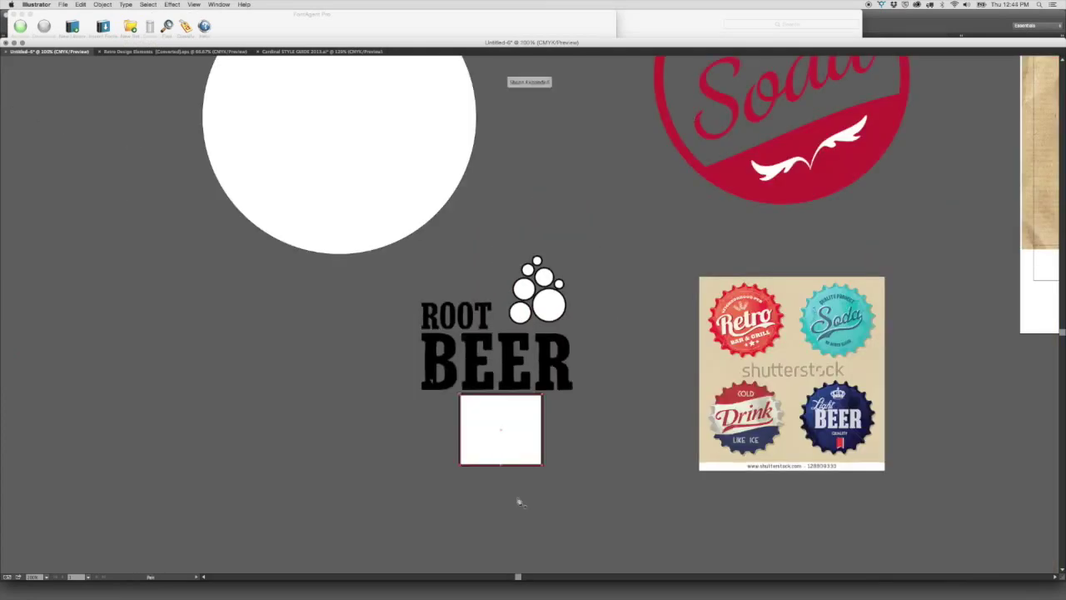
Step: Notch the lower edge of the rectangle beneath BEER into a ribbon tail and swap its fill and stroke colors
{"action": "left_click_drag", "start_coordinate": [502, 469], "coordinate": [510, 458]}
{"action": "key", "text": "Tab"}
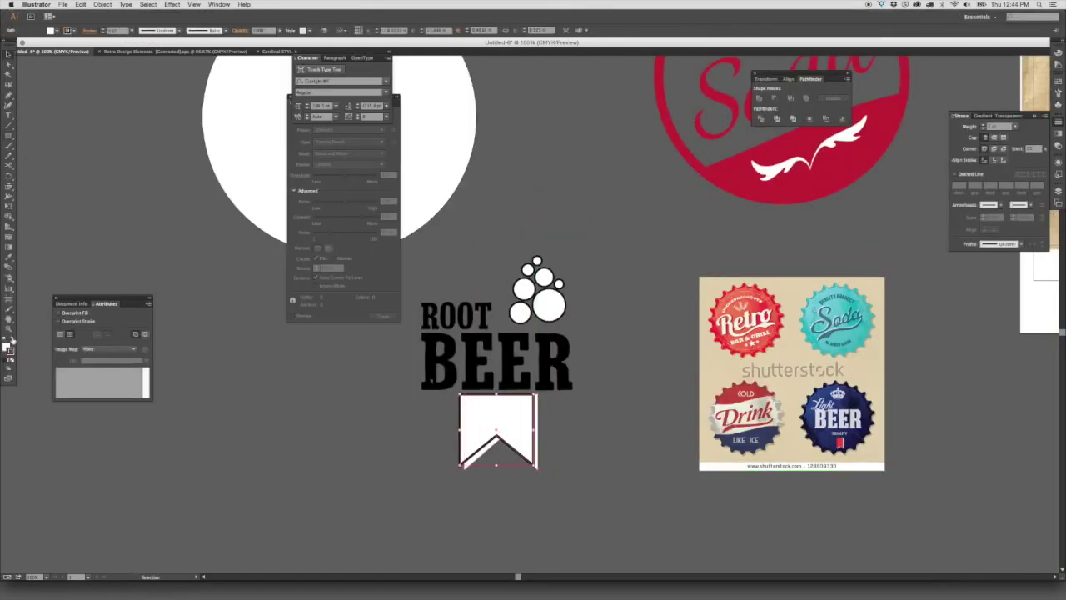
{"action": "key", "text": "Tab"}
{"action": "key", "text": "shift+x"}
{"action": "left_click", "coordinate": [413, 444]}
{"action": "key", "text": "a"}
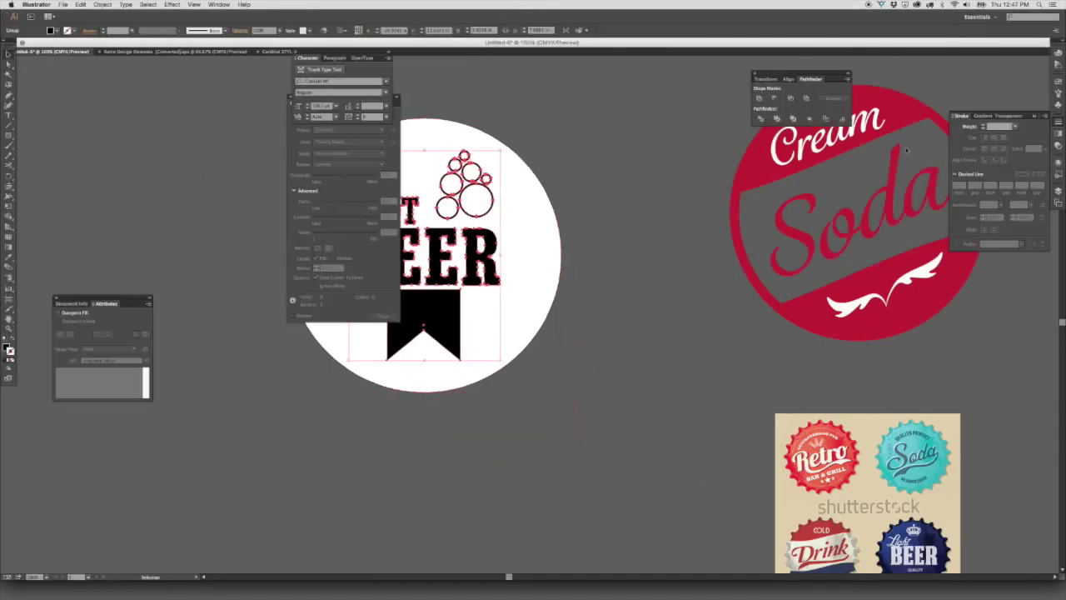
{"action": "left_click", "coordinate": [172, 5]}
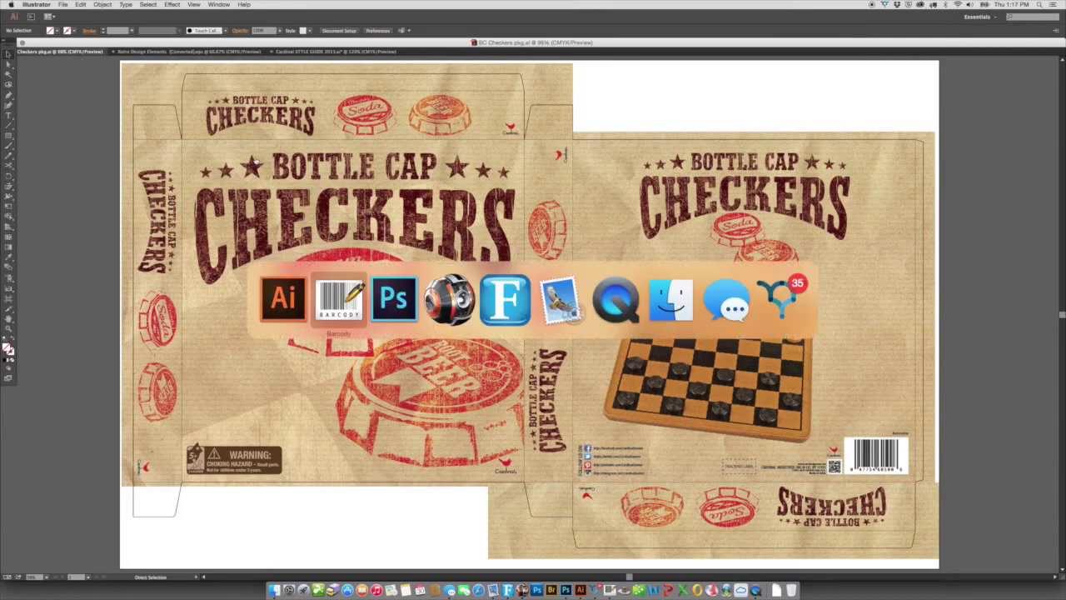
{"action": "key", "text": "super+Tab"}
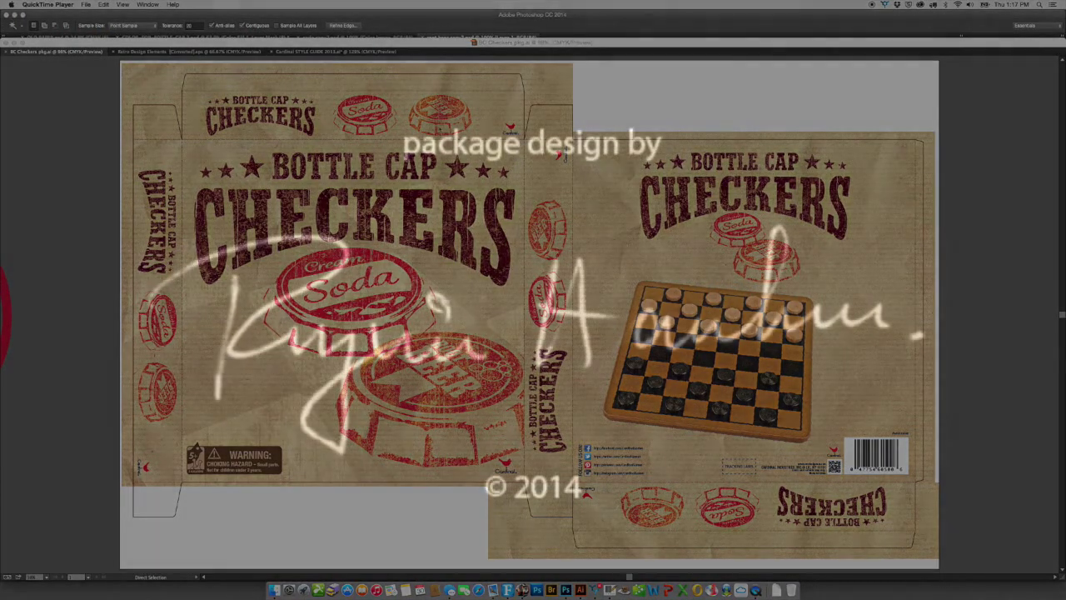